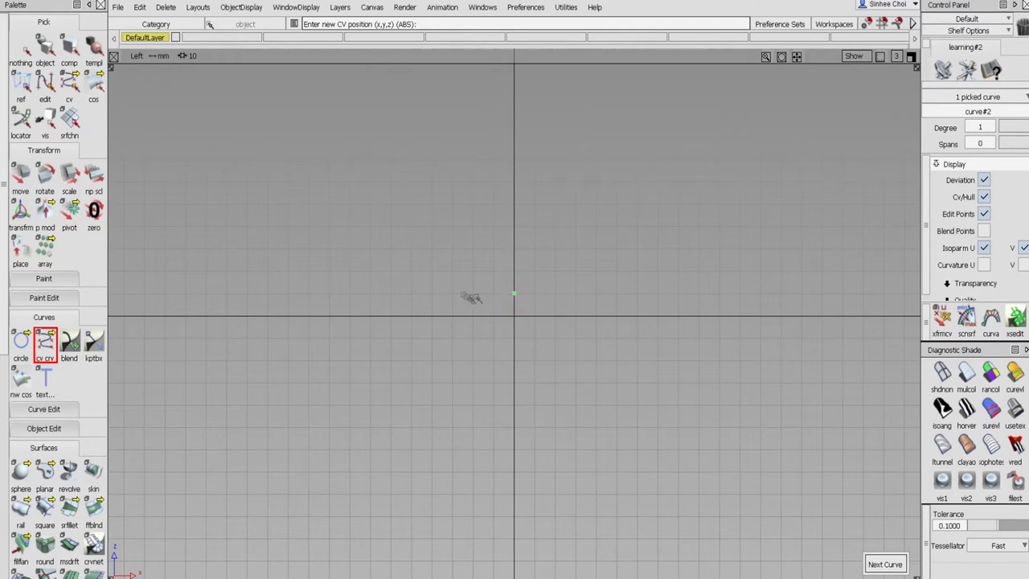
Step: Draw the plate's inner profile as a CV curve from the centre axis, running flat outward and ending in a slanted, upturned rim
left_click(461, 293)
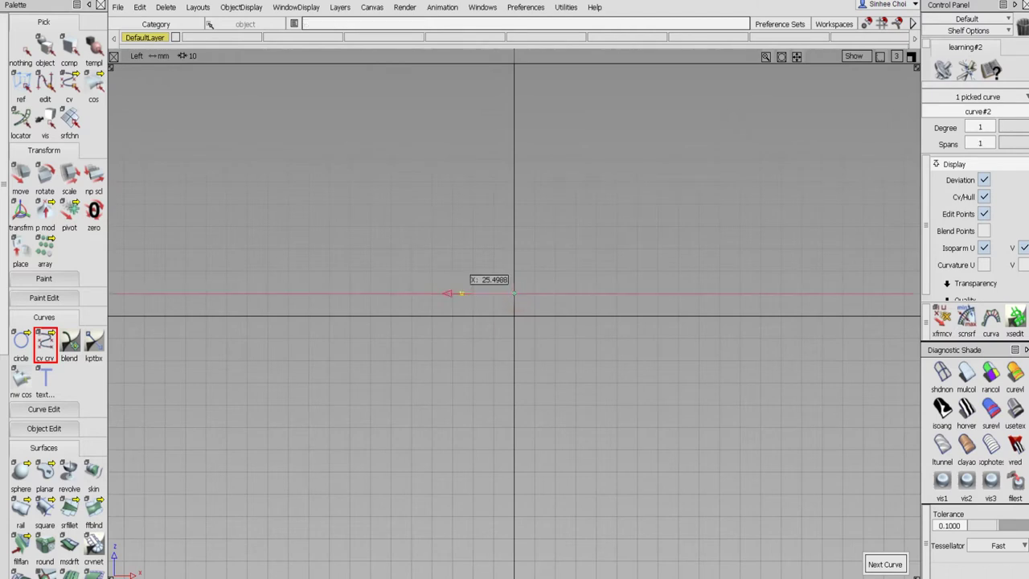
left_click(341, 294)
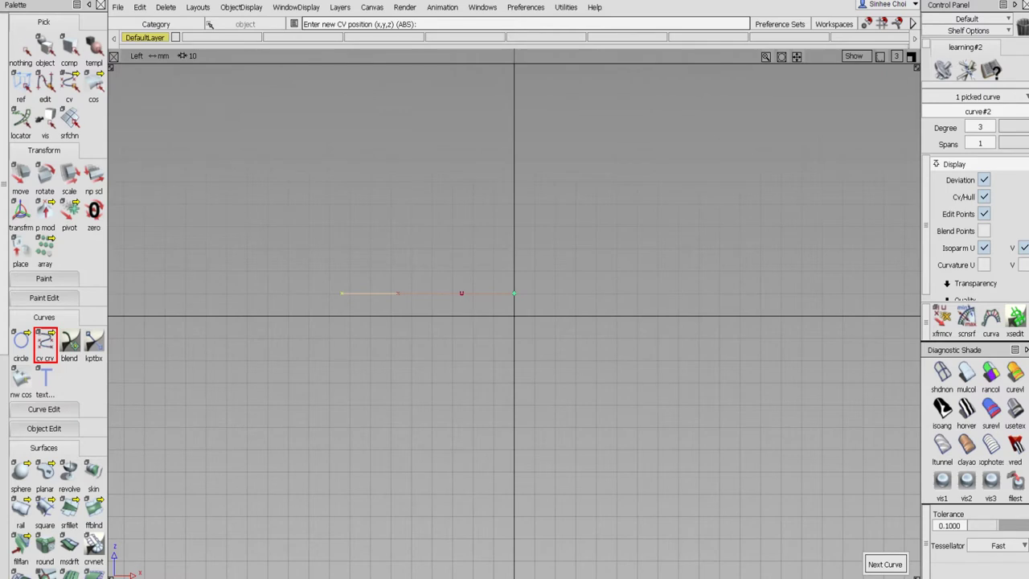
middle_click(288, 295)
middle_click(281, 294)
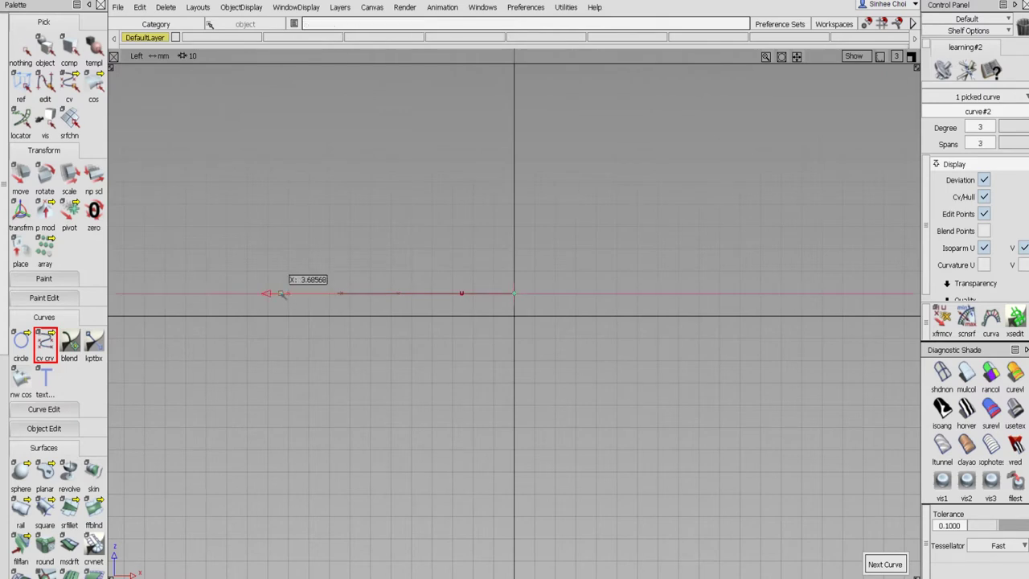
left_click_drag(276, 289, 256, 275)
left_click(259, 271)
left_click(256, 274)
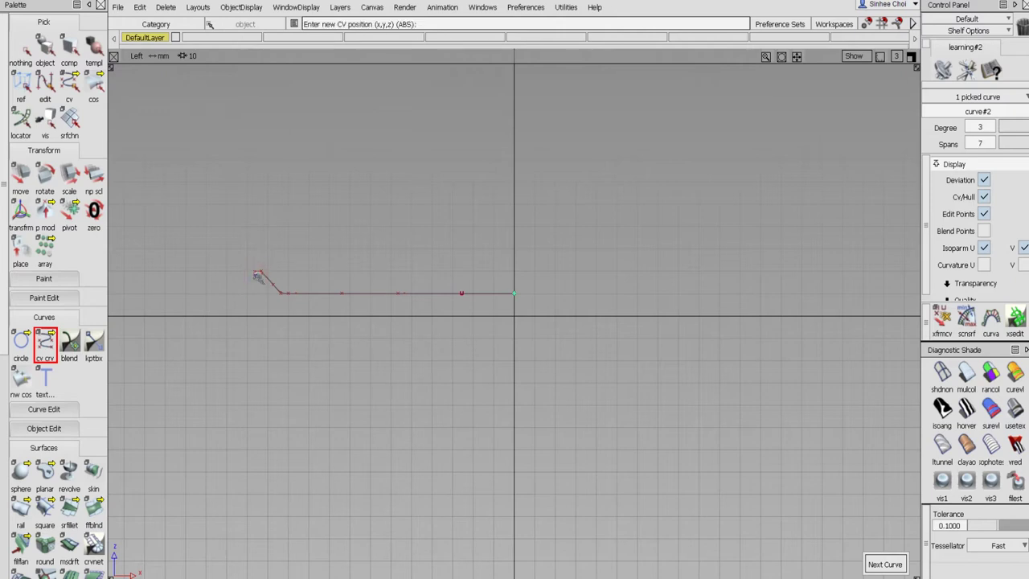
left_click(257, 275)
Step: Continue the curve down the rim's outer side and along the flat underside, back to the vertical centre axis
left_click_drag(268, 284, 281, 298)
right_click_drag(338, 289, 372, 264, "alt+shift")
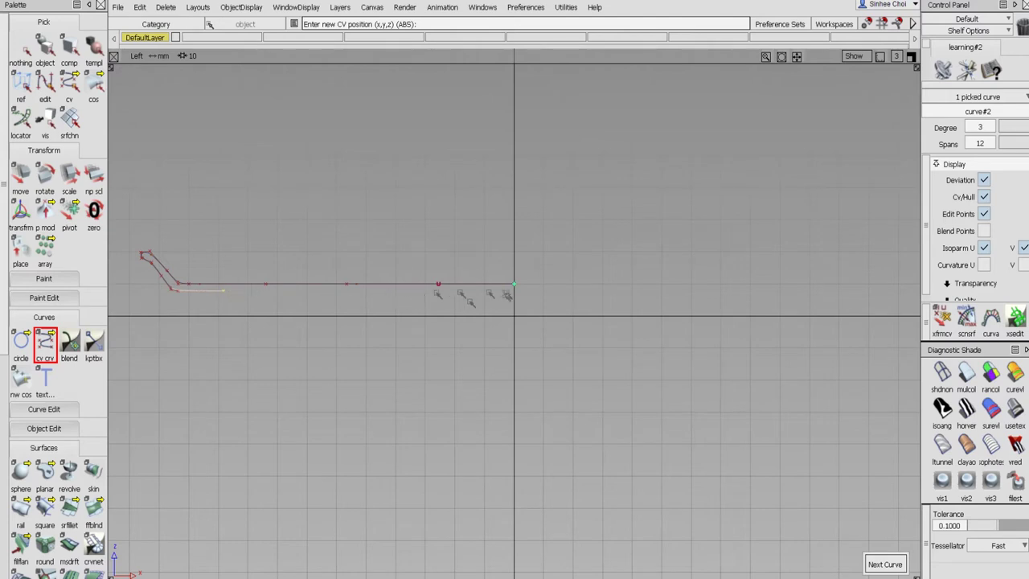
left_click(321, 290)
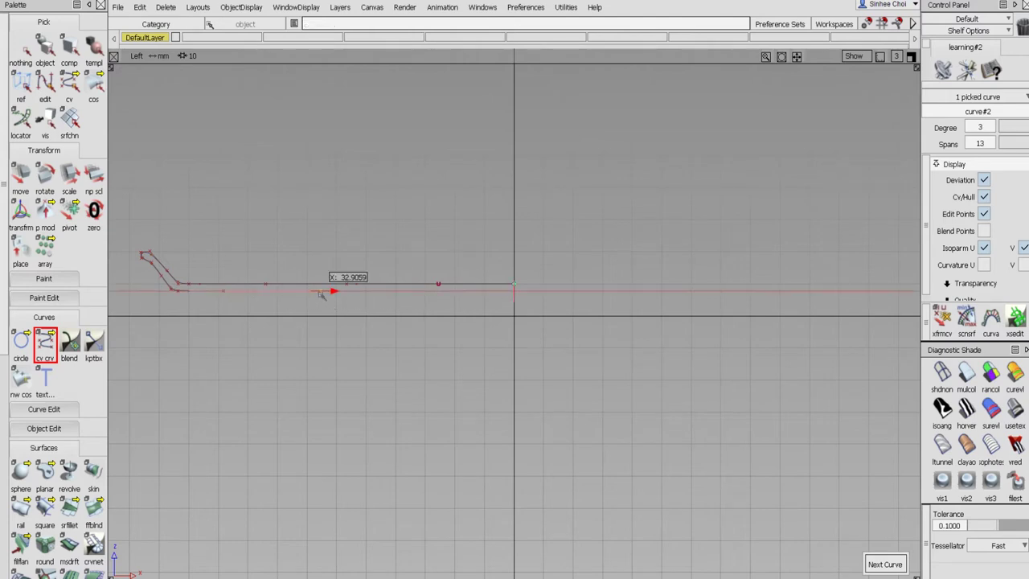
middle_click(522, 299)
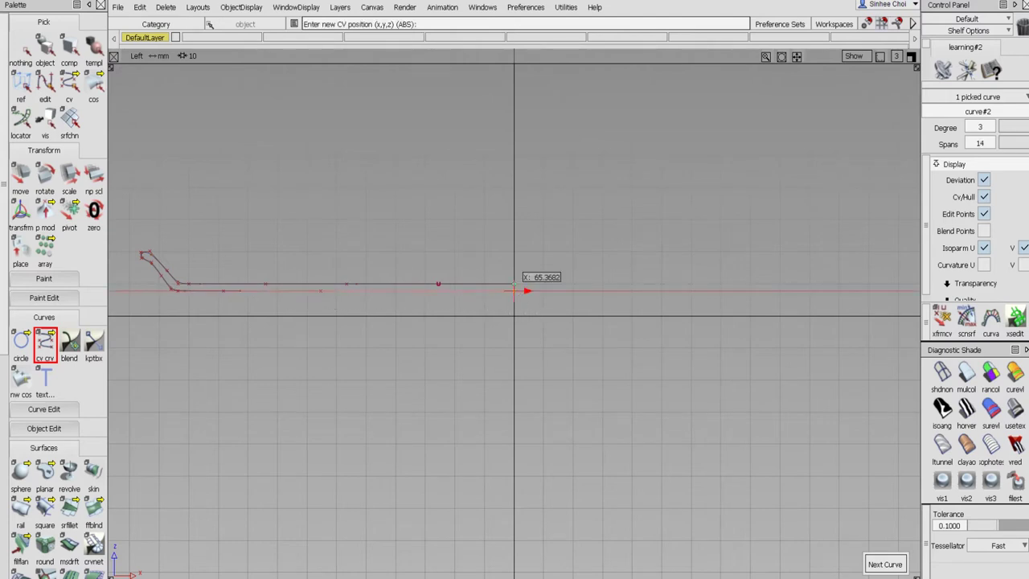
Step: Revolve the plate profile curve around the Z axis as a periodic surface
right_click_drag(594, 246, 351, 238, "alt+shift")
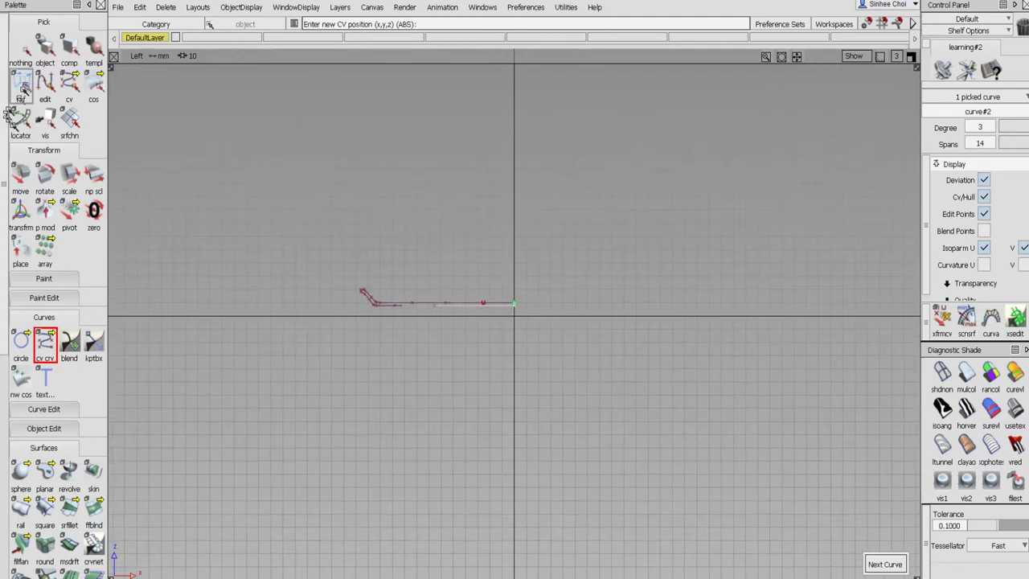
left_click(45, 50)
left_click_drag(432, 264, 438, 354)
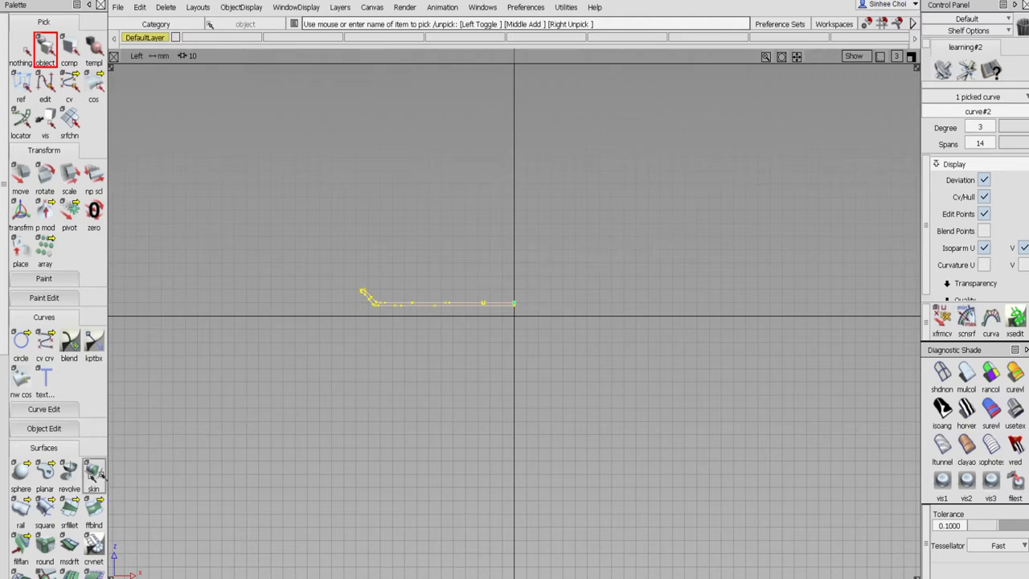
left_click(21, 50)
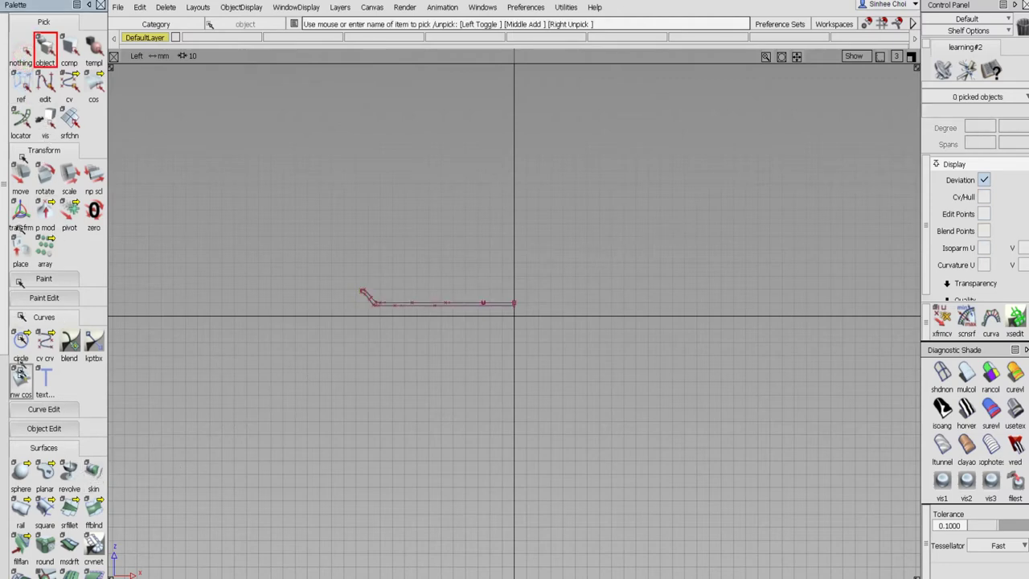
double_click(69, 472)
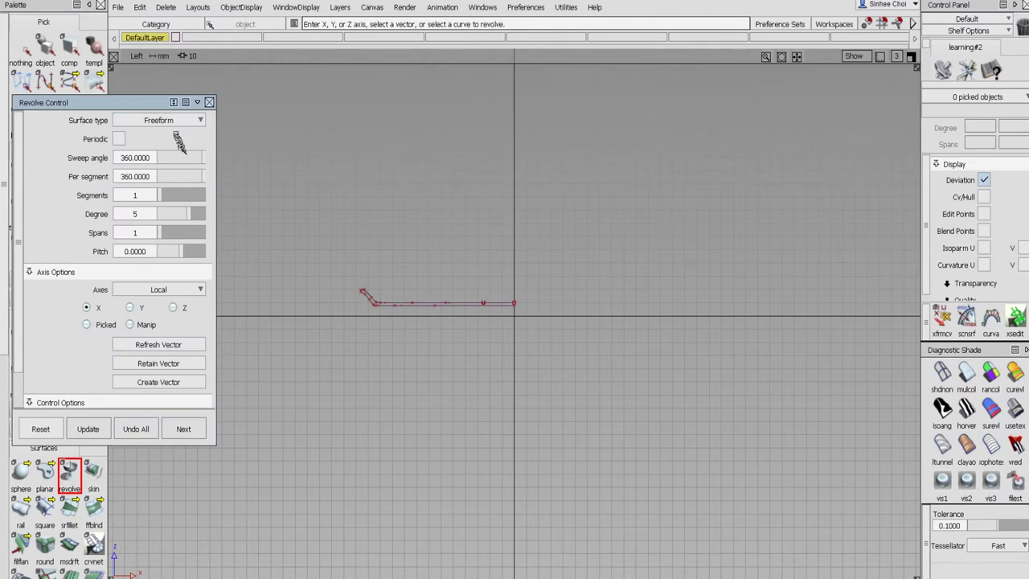
left_click(119, 138)
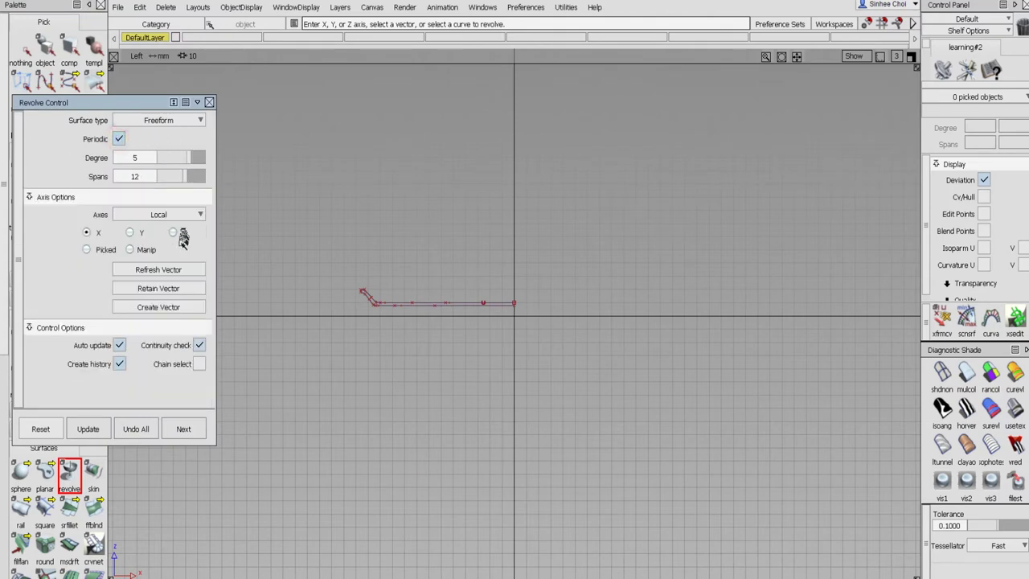
left_click(178, 232)
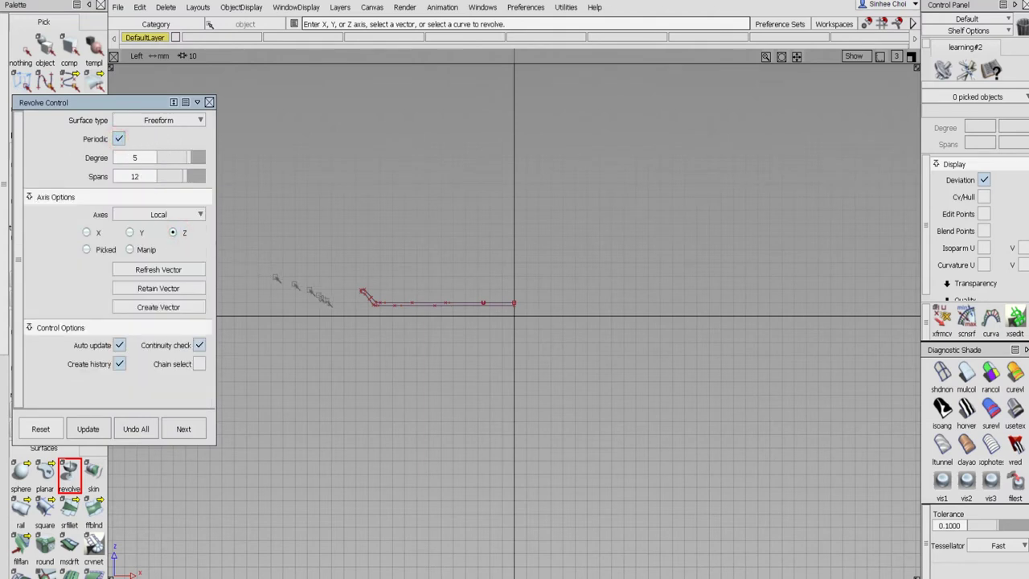
left_click(370, 300)
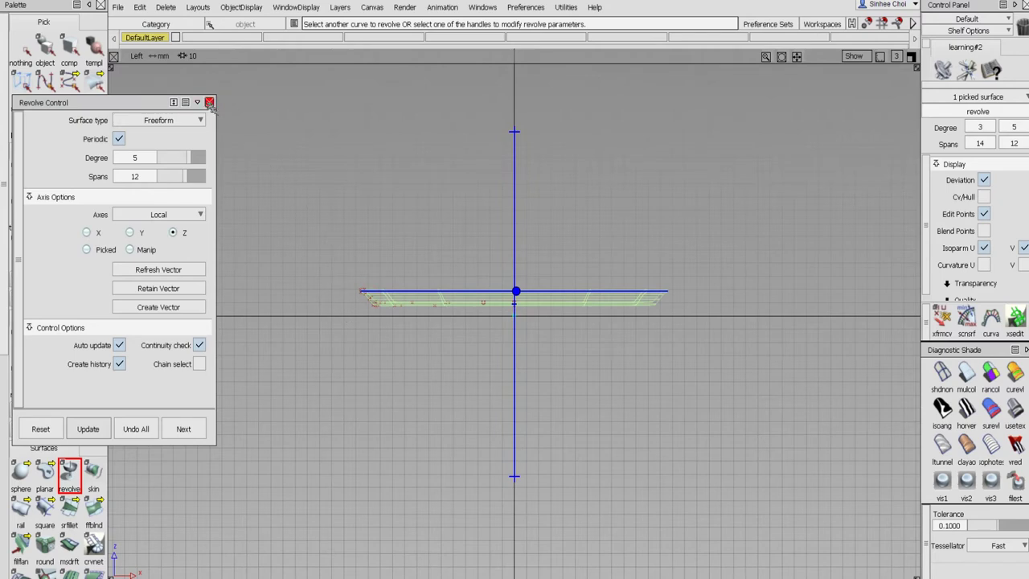
left_click(209, 103)
Step: Delete the original profile curve, keeping the revolved plate surface
left_click(45, 50)
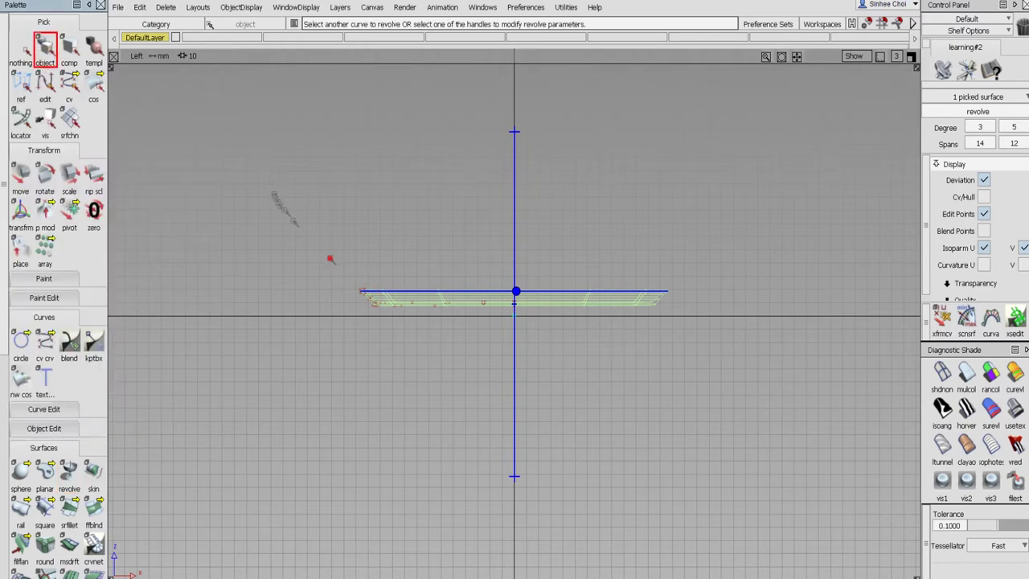
left_click_drag(329, 258, 417, 394)
key("Delete")
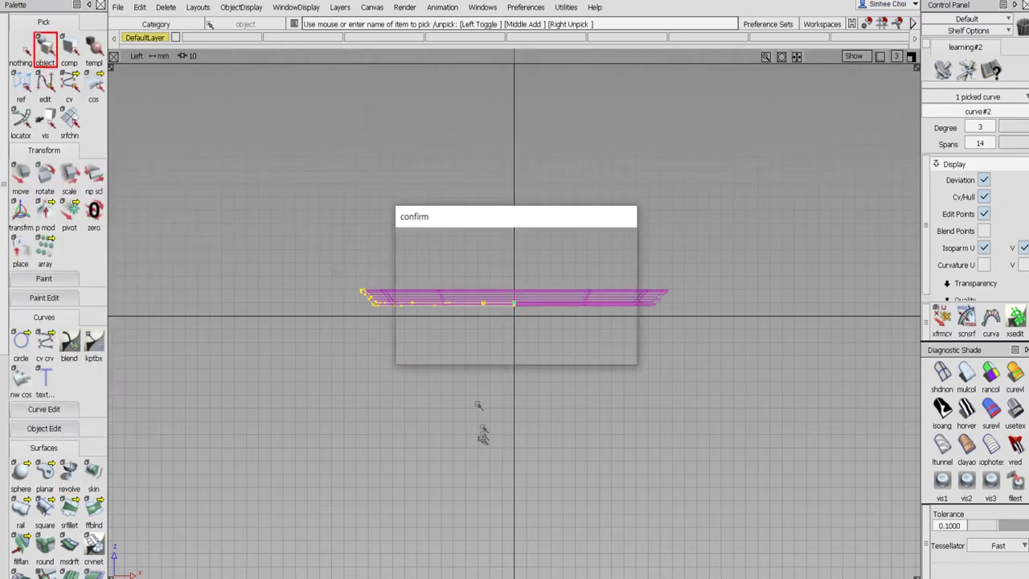
left_click(456, 337)
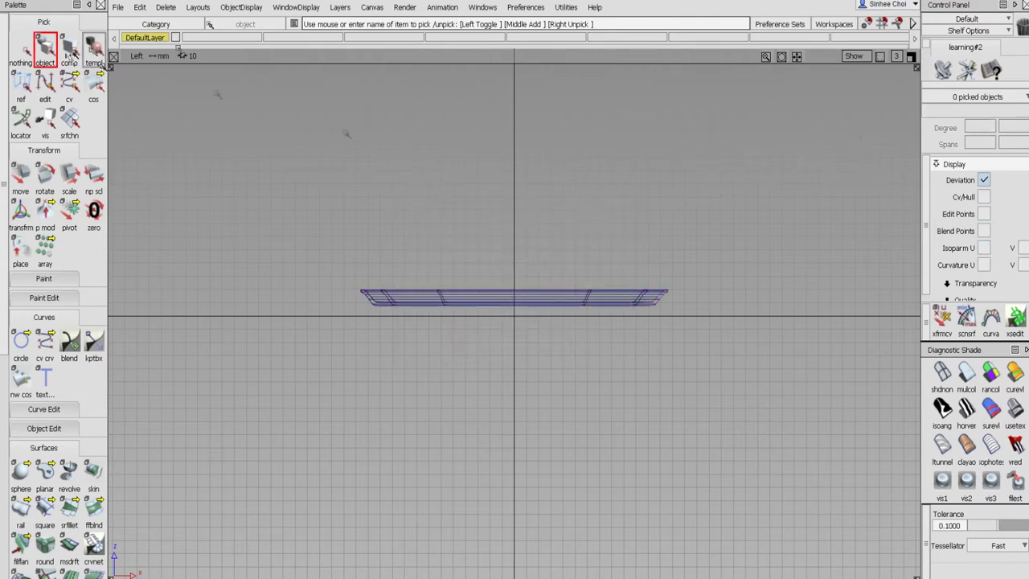
Step: Show the plate in an enlarged perspective view from above and shade it with the vis1 visual state
left_click(912, 57)
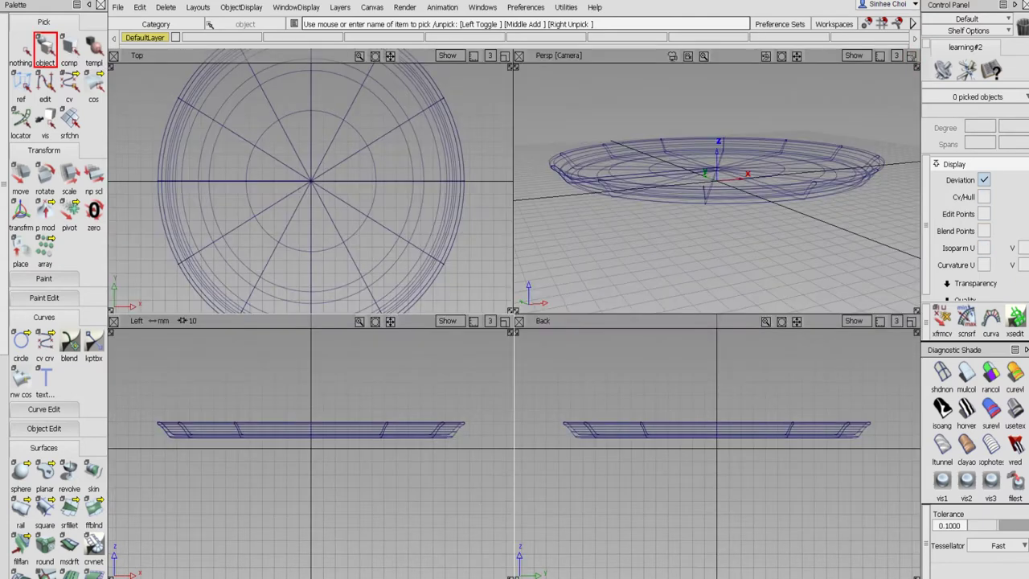
left_click(912, 57)
left_click_drag(675, 184, 674, 215, "alt+shift")
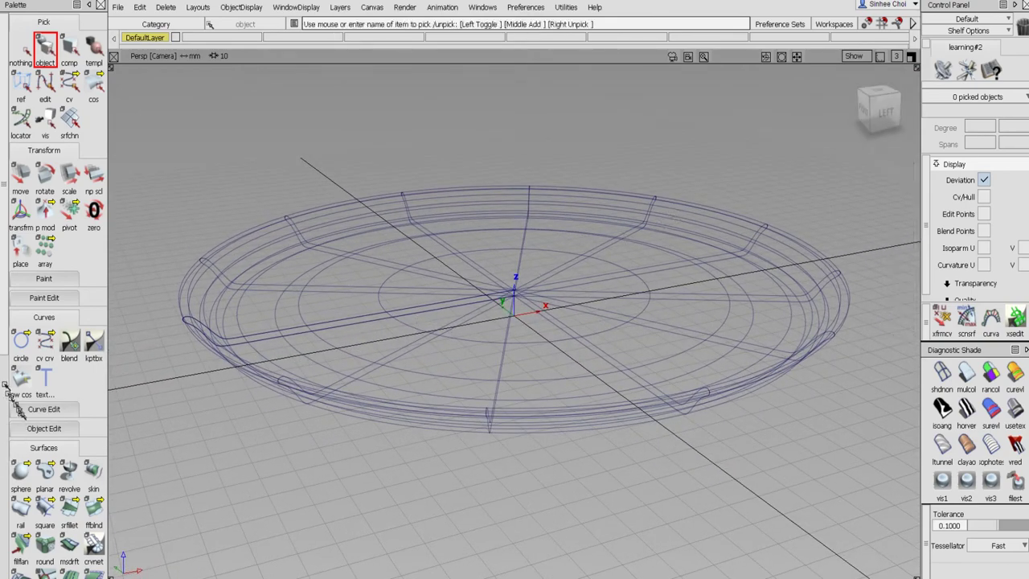
scroll(4, 382, "down", 5)
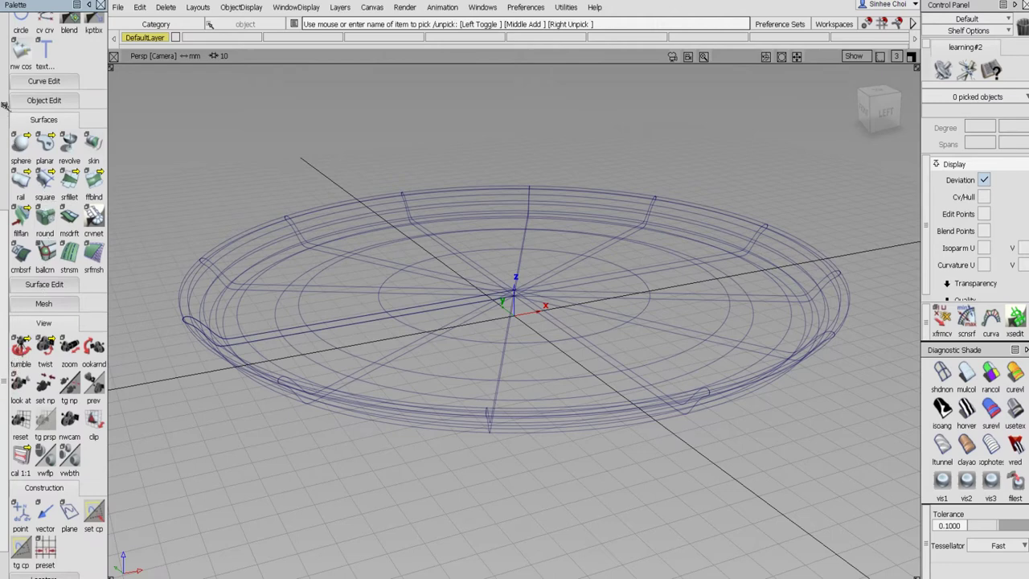
scroll(4, 105, "up", 5)
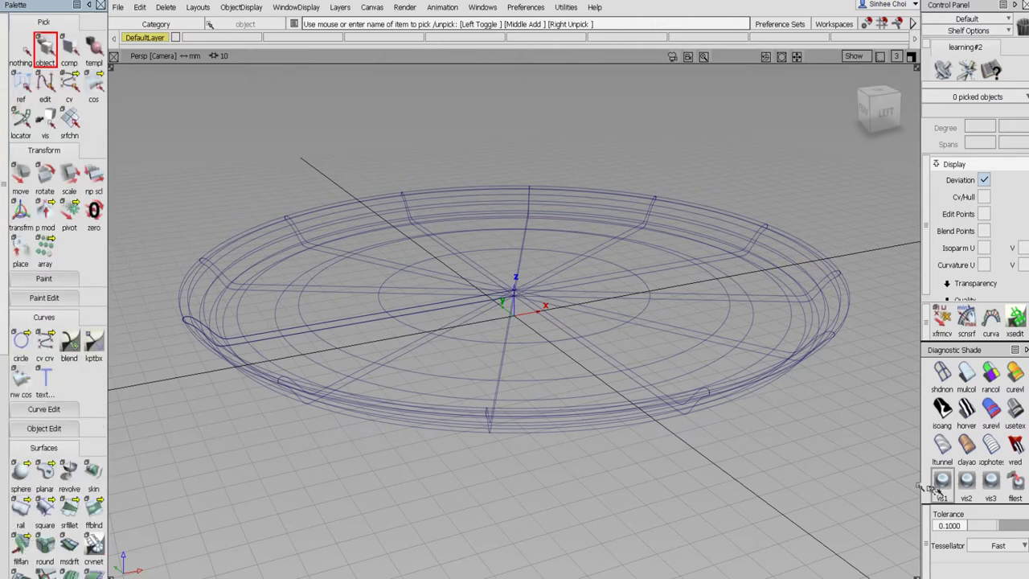
left_click(942, 479)
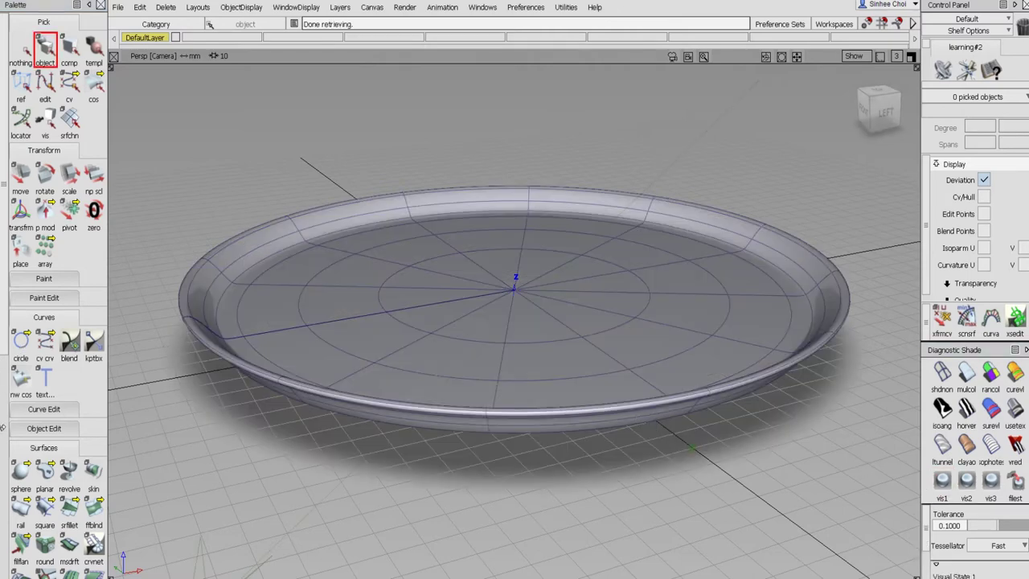
Step: Detach the plate surface along the circular isoparm where the flat floor meets the slanted rim
left_click(21, 428)
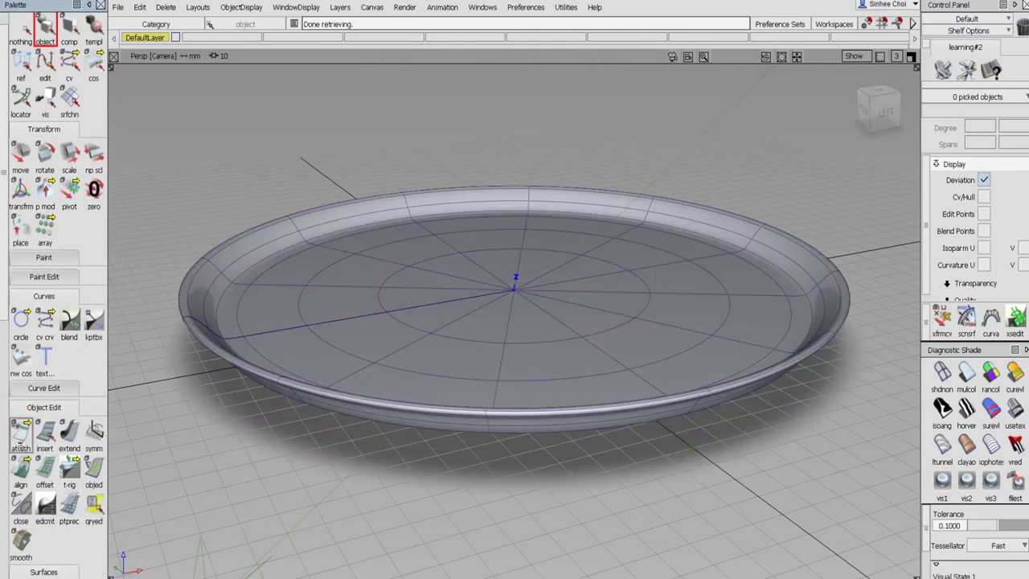
left_click_drag(20, 444, 66, 442)
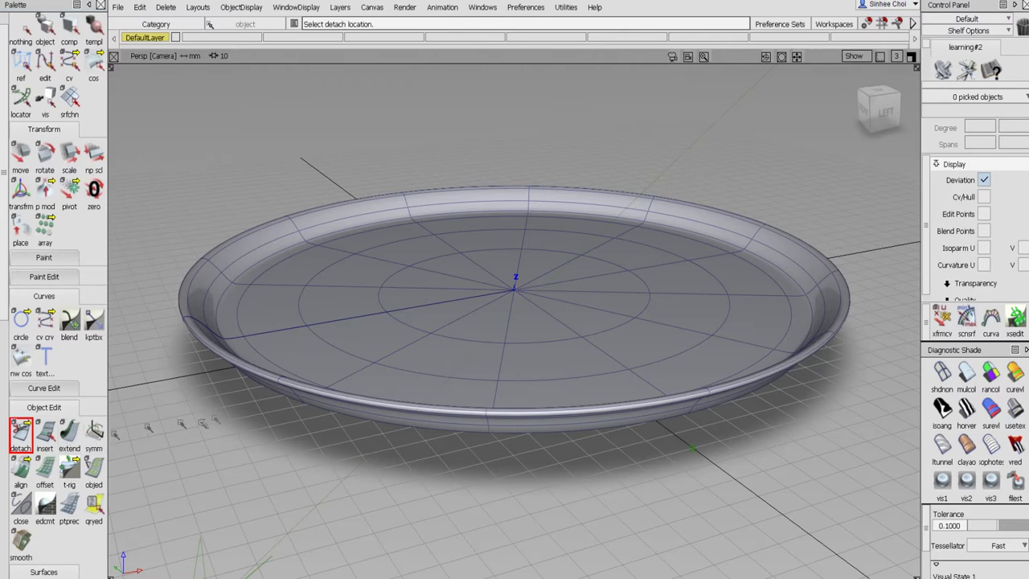
left_click(237, 321)
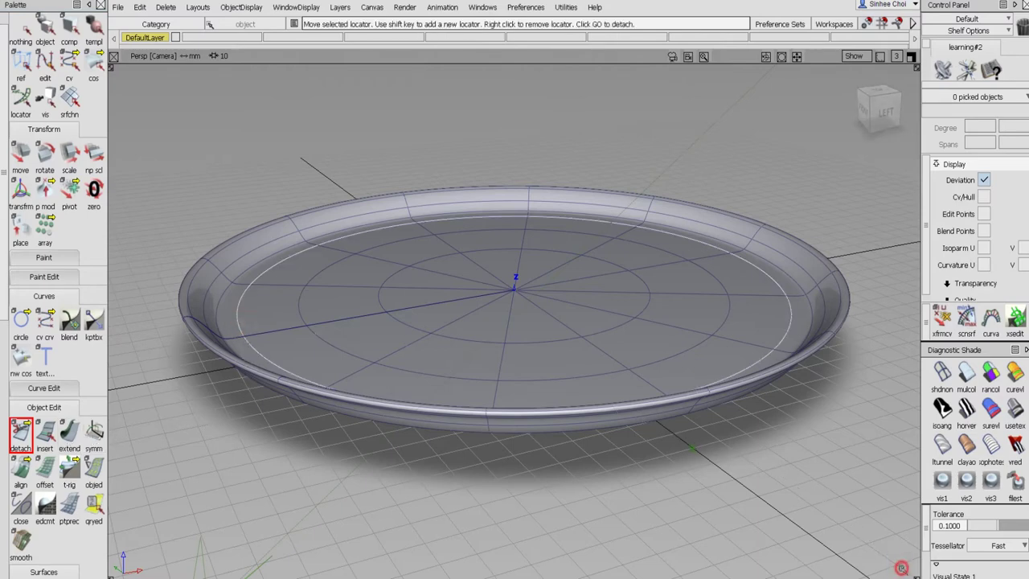
left_click(898, 563)
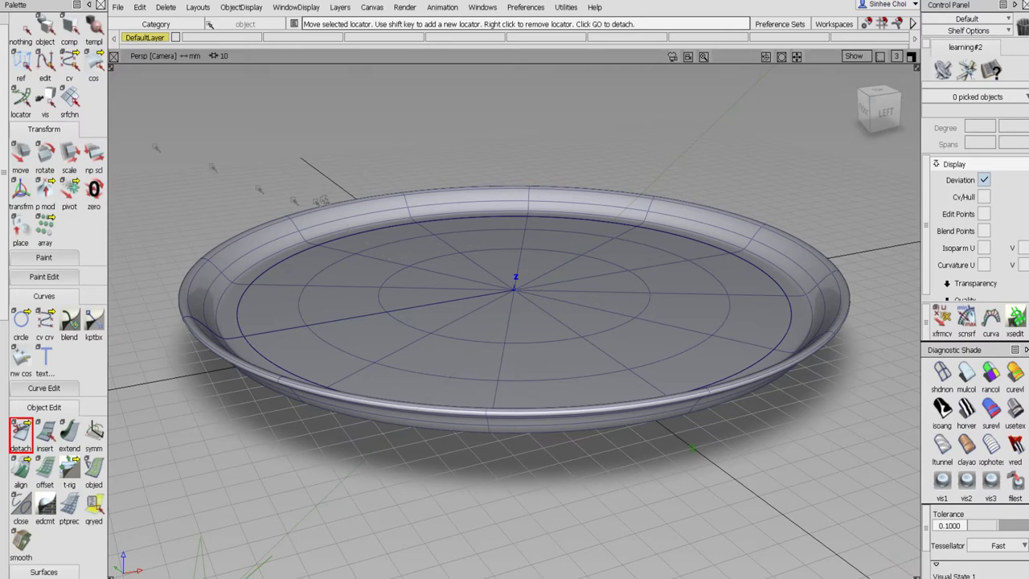
Step: Create a new shader and assign it to the plate's detached circular floor surface
left_click(45, 30)
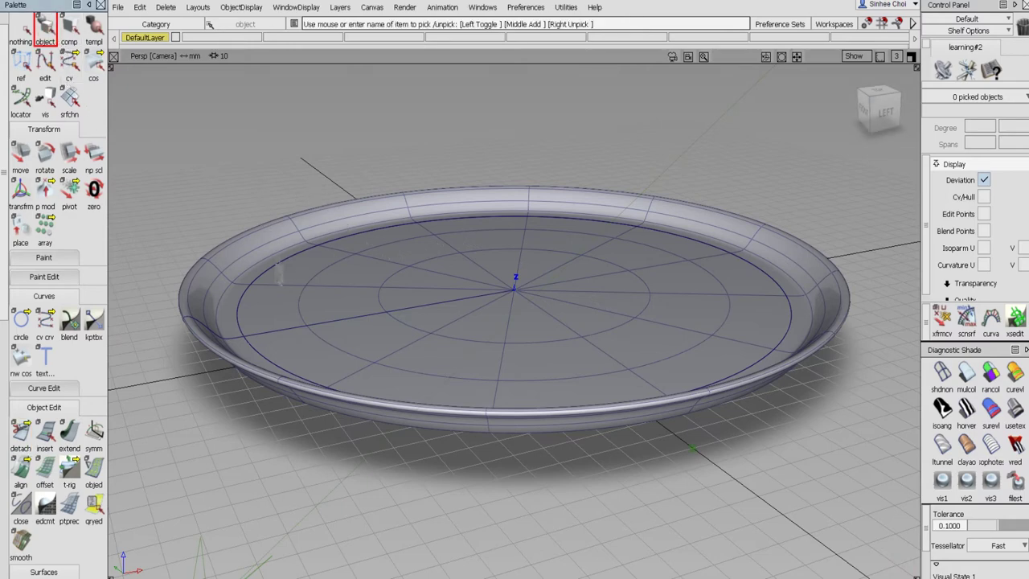
left_click(276, 287)
left_click(274, 286)
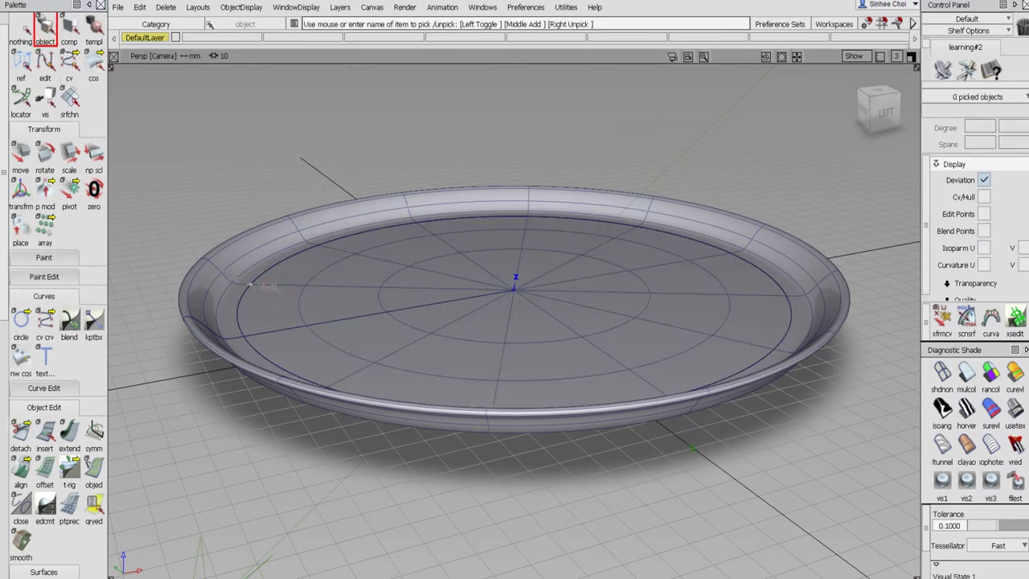
left_click(213, 267)
left_click(214, 269)
left_click(280, 286)
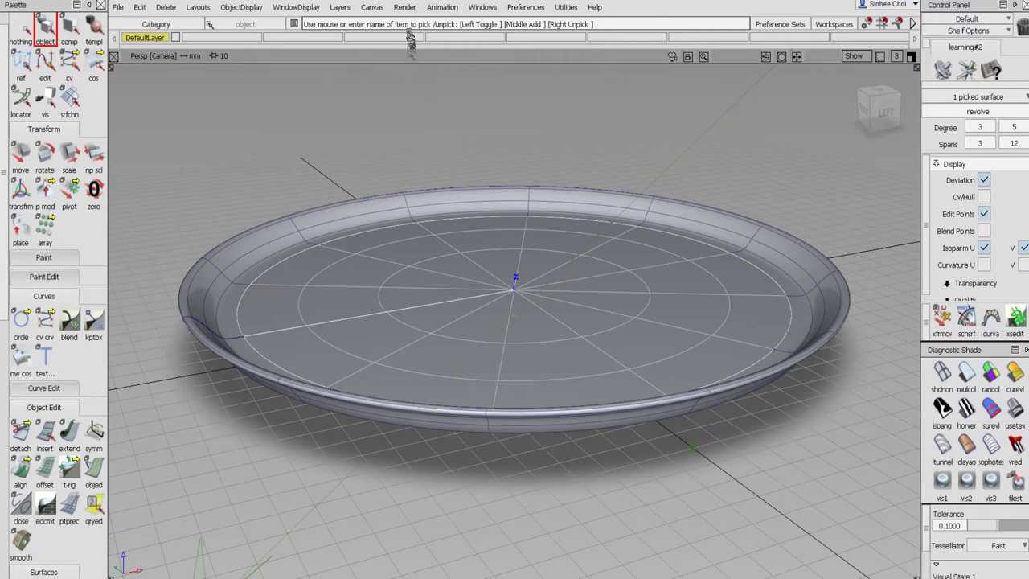
left_click(405, 9)
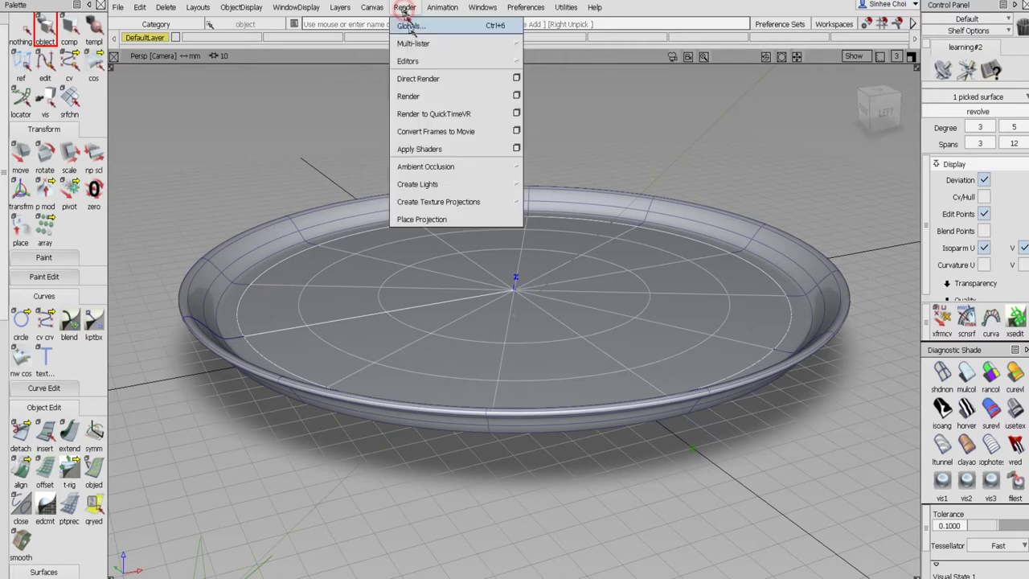
left_click(411, 44)
left_click(546, 63)
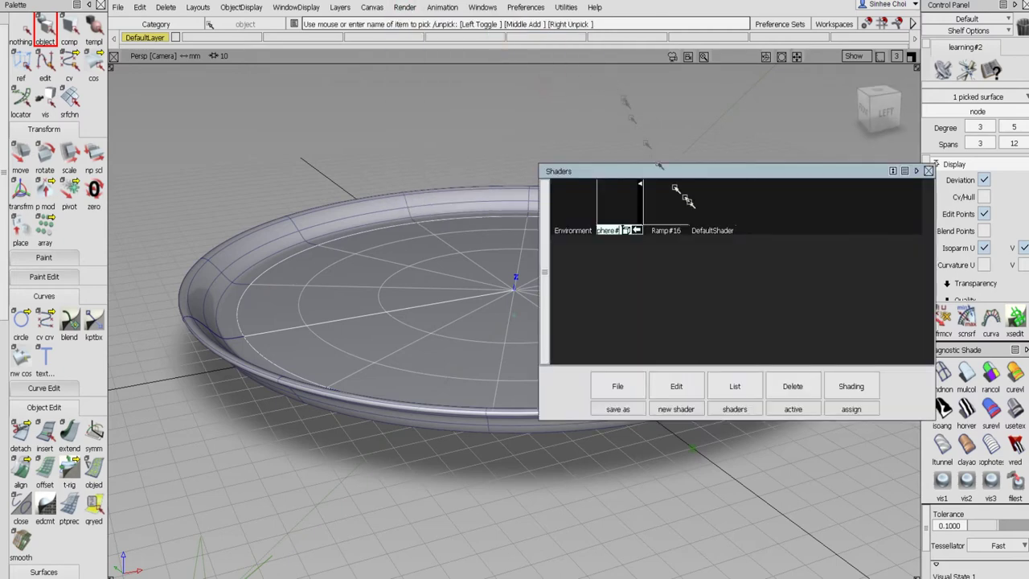
left_click(677, 385)
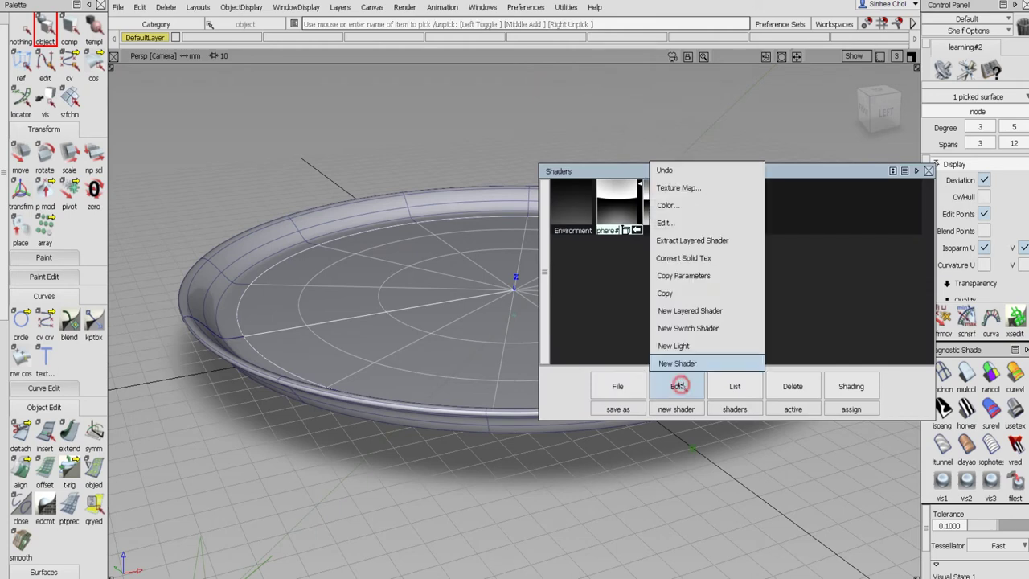
left_click(677, 363)
left_click(851, 386)
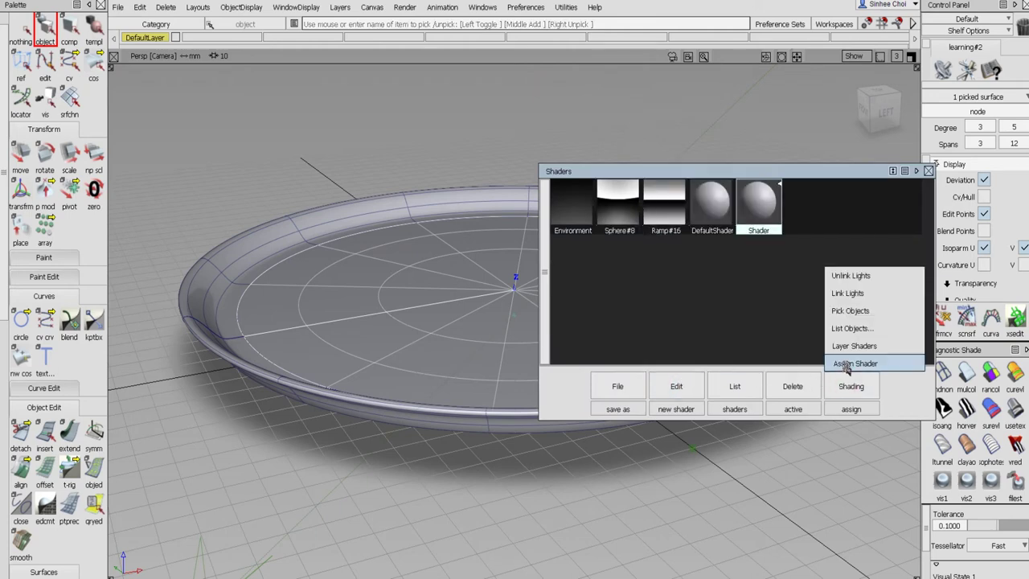
left_click(844, 361)
Step: Map a File texture to the Color of the new shader assigned to the plate's floor
double_click(759, 210)
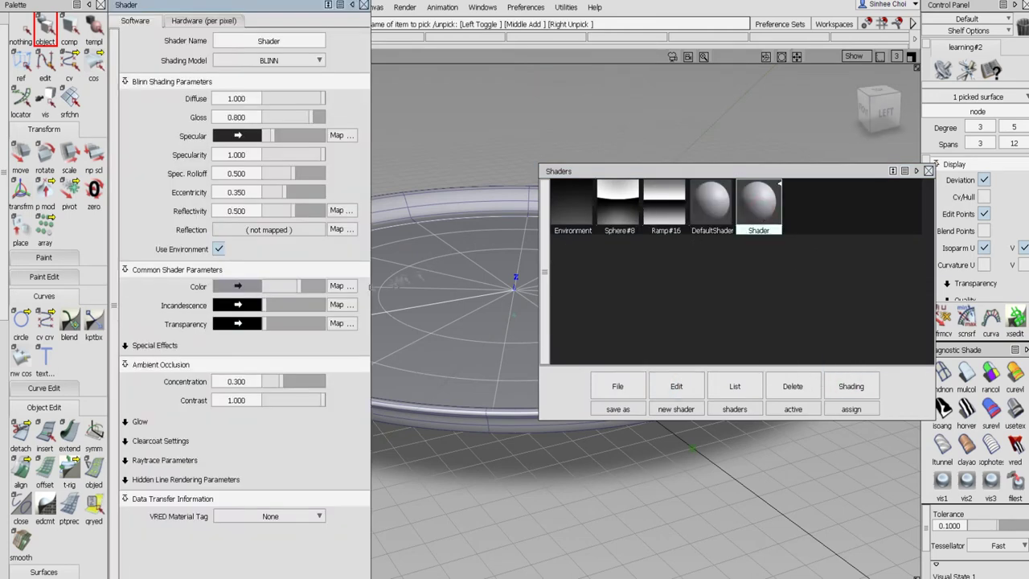
left_click(336, 286)
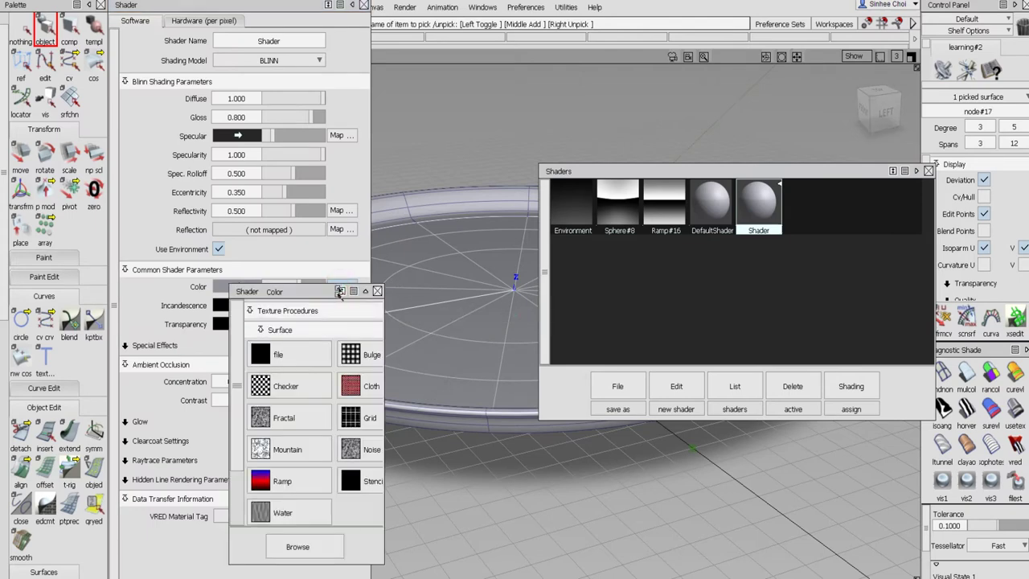
left_click(292, 349)
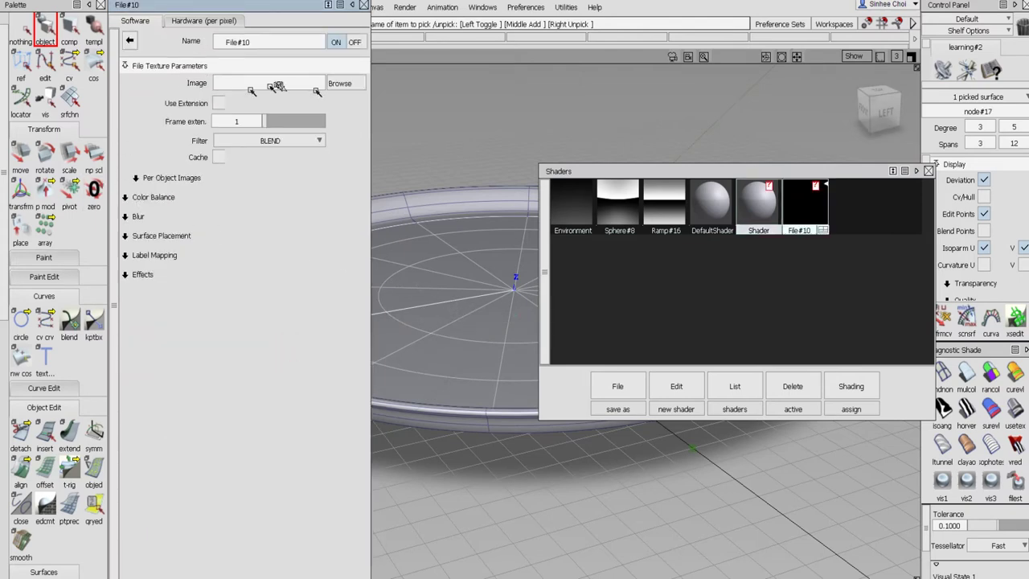
Step: Load bottom.png from the desktop folder 2018-buch-1th as the File texture's image
left_click(339, 84)
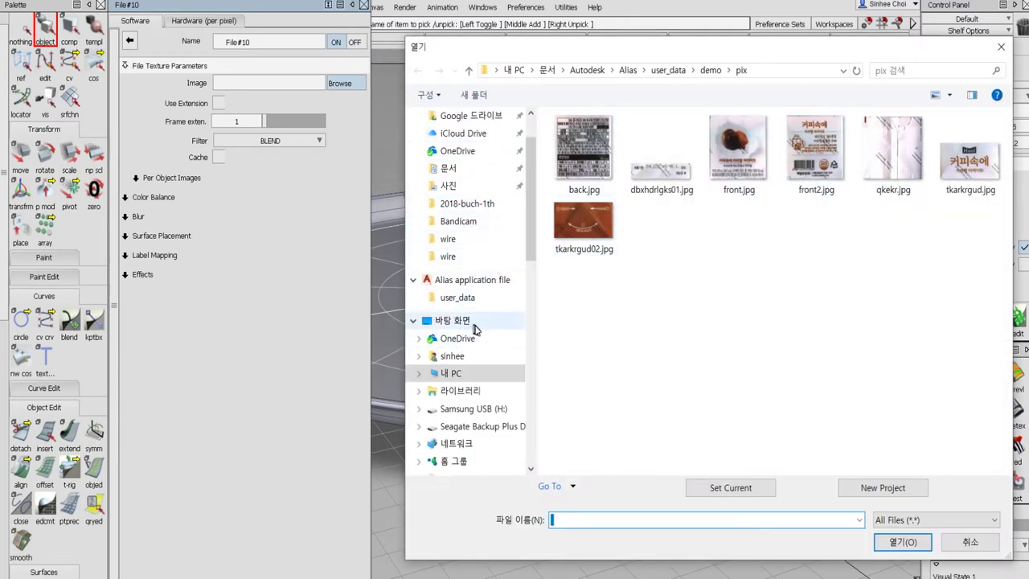
scroll(479, 325, "up", 2)
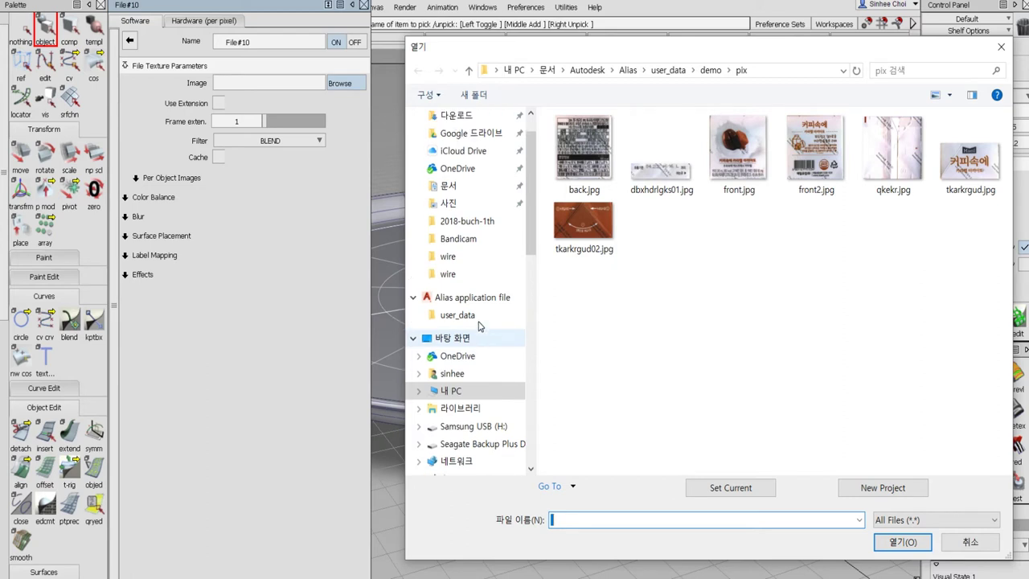
left_click(450, 138)
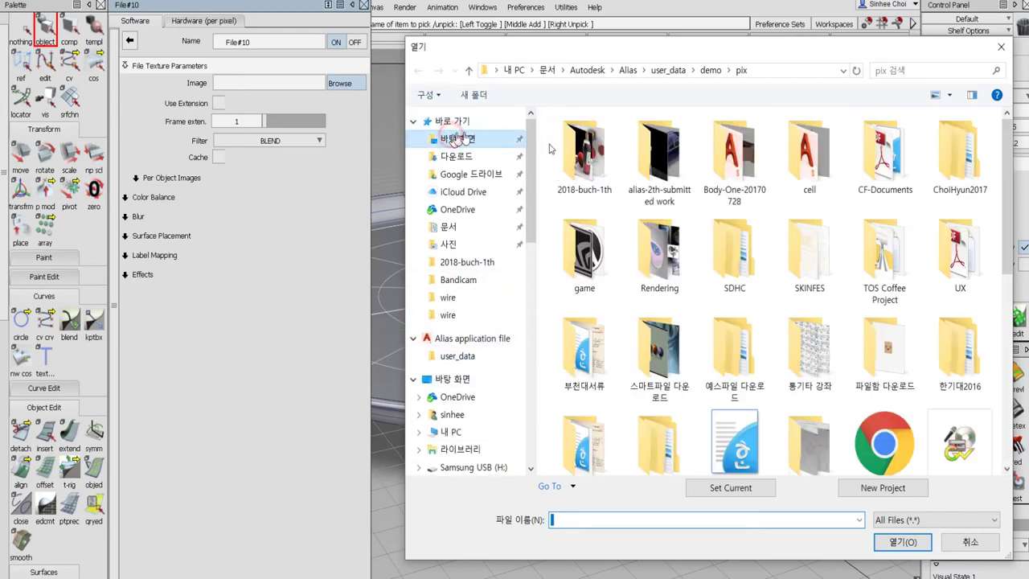
double_click(585, 152)
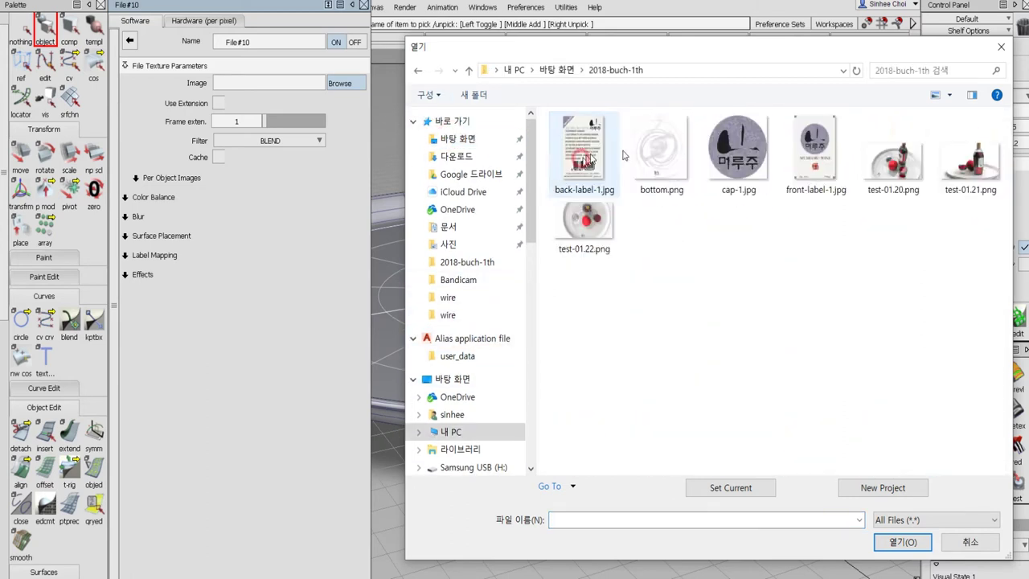
left_click(674, 167)
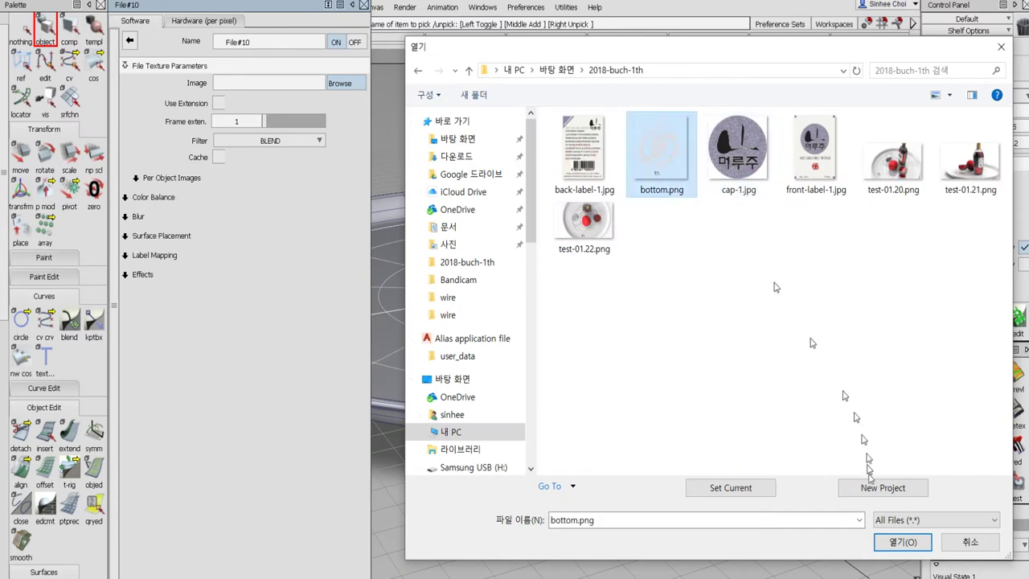
left_click(894, 540)
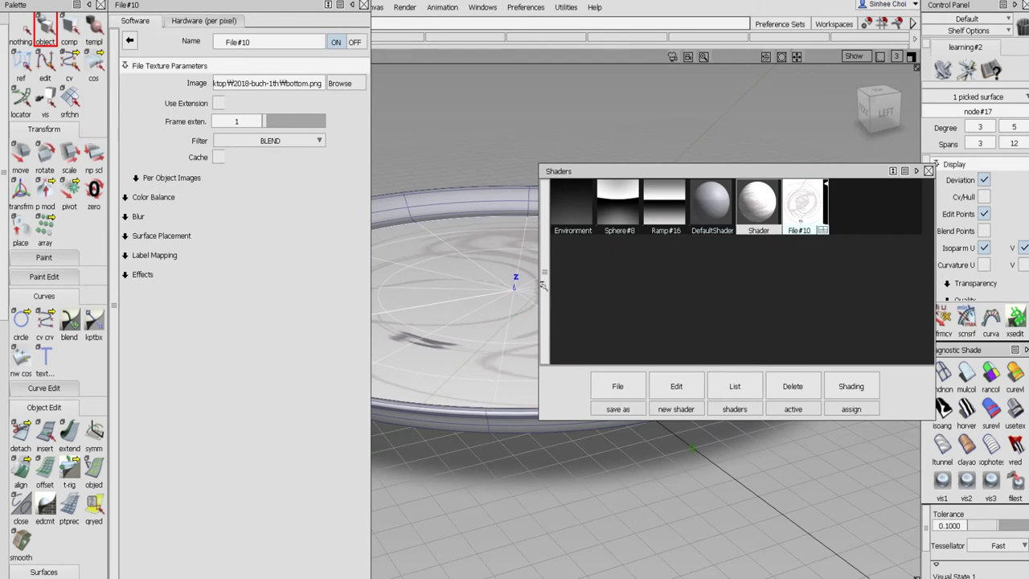
Step: Close the shader list and hide the lights in the perspective view to see the textured plate clearly
left_click_drag(707, 171, 321, 138)
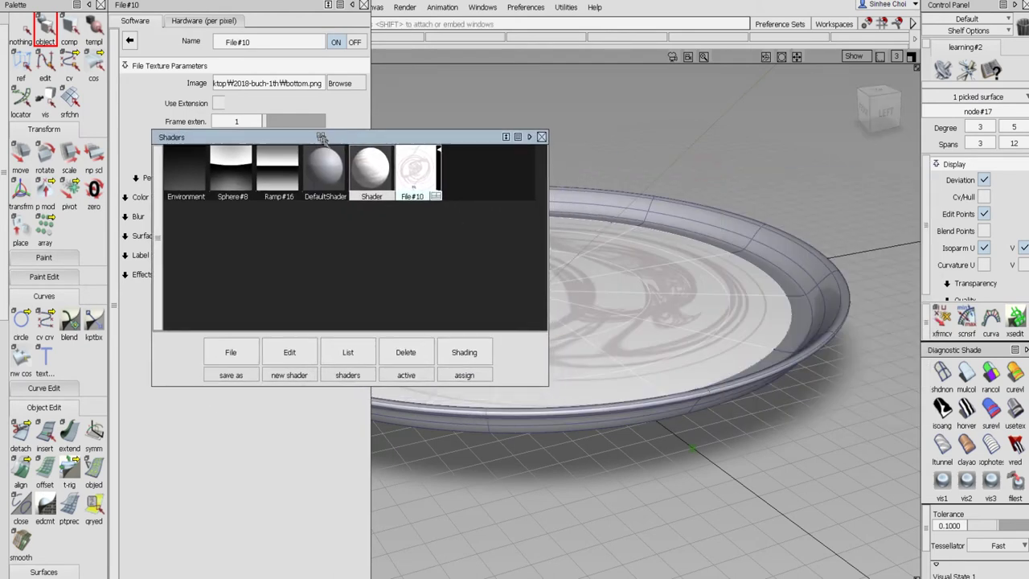
left_click_drag(440, 136, 388, 311)
left_click(490, 310)
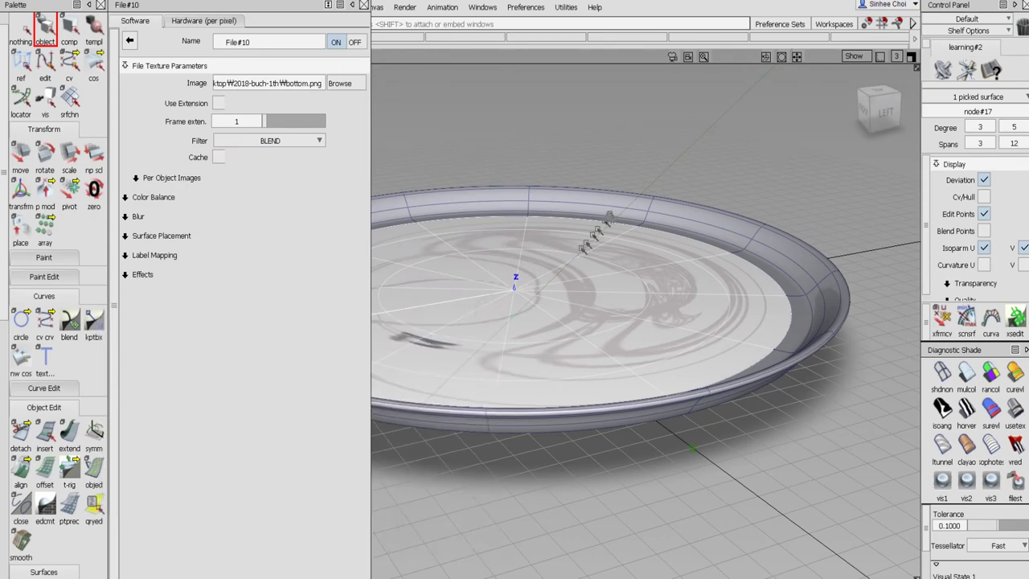
left_click_drag(608, 216, 568, 281, "alt+shift")
middle_click_drag(585, 245, 659, 212, "alt+shift")
right_click_drag(594, 229, 608, 301, "alt+shift")
left_click_drag(608, 300, 627, 249, "alt+shift")
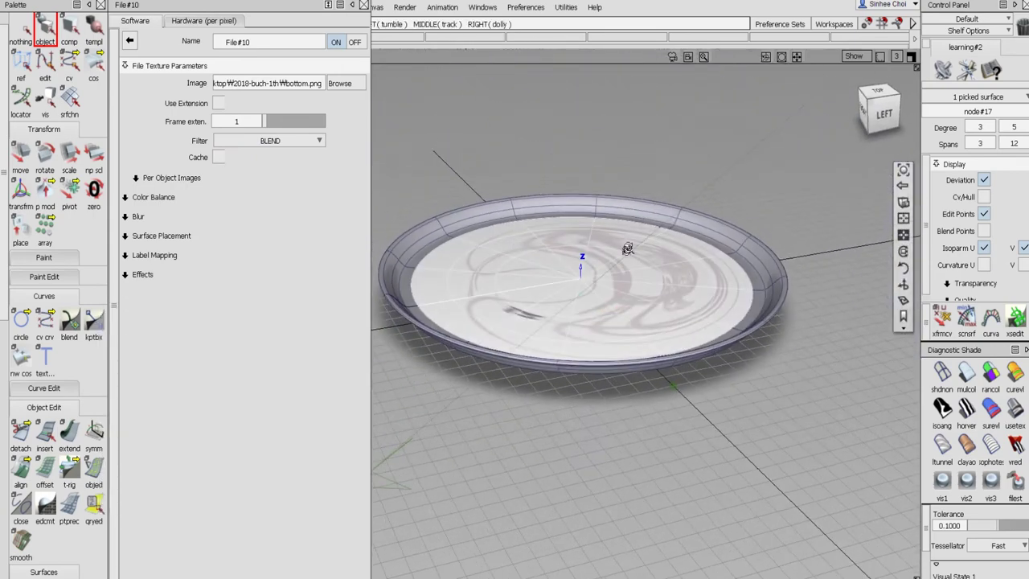
left_click(853, 57)
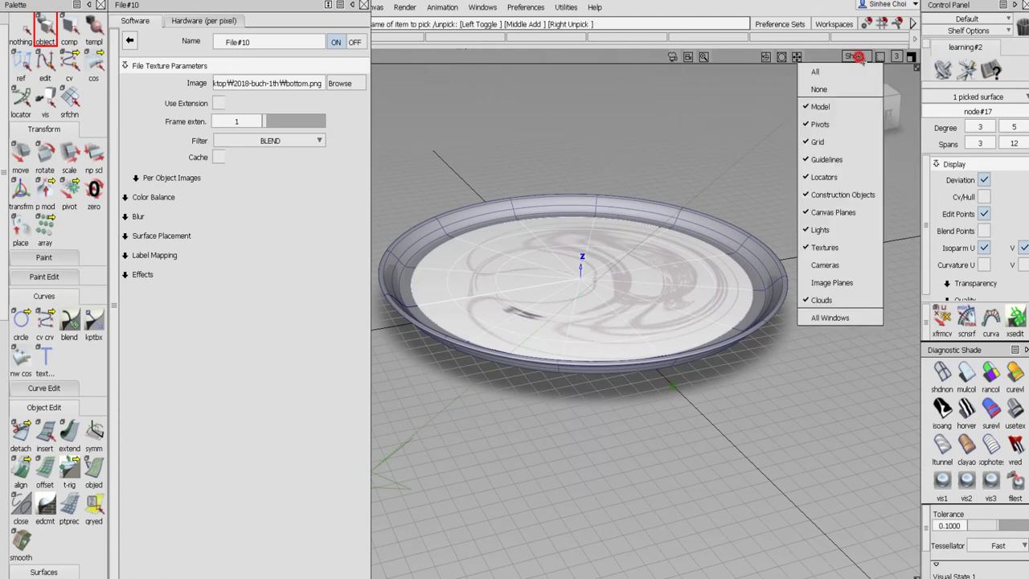
left_click(853, 225)
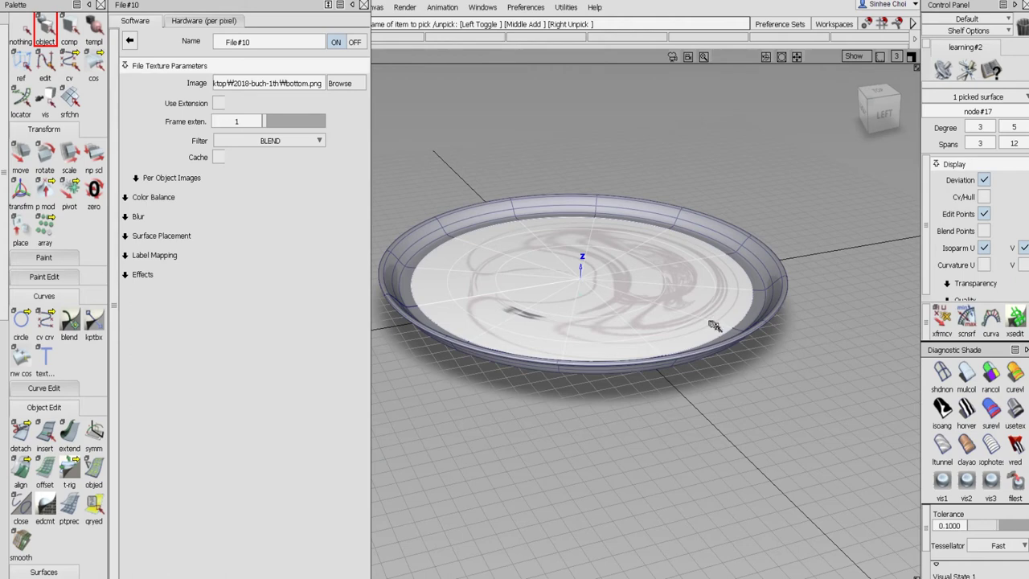
Step: Delete the detached floor surface and replace it with a planar surface built from the rim's inner circular edge
key("Delete")
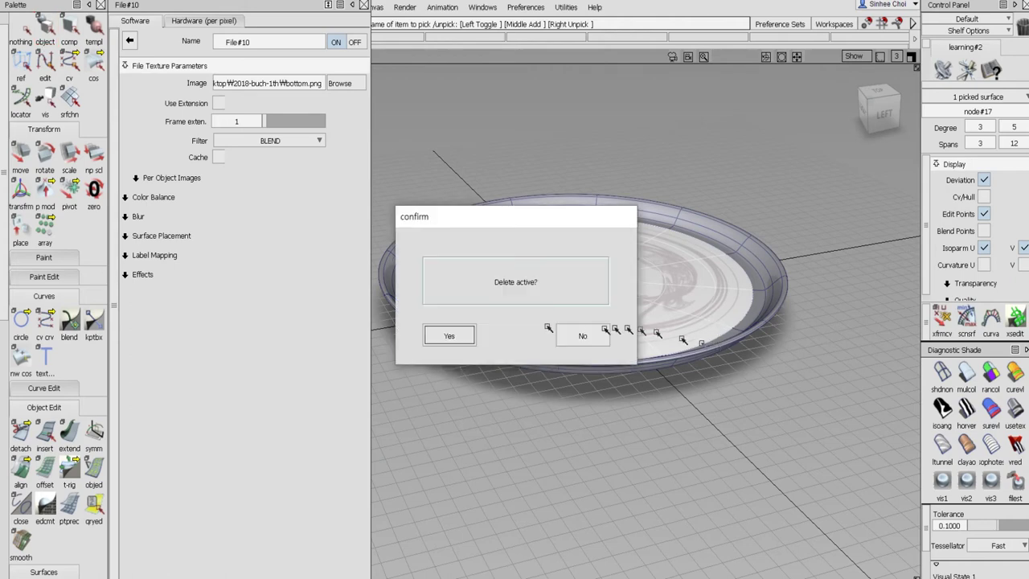
left_click(459, 335)
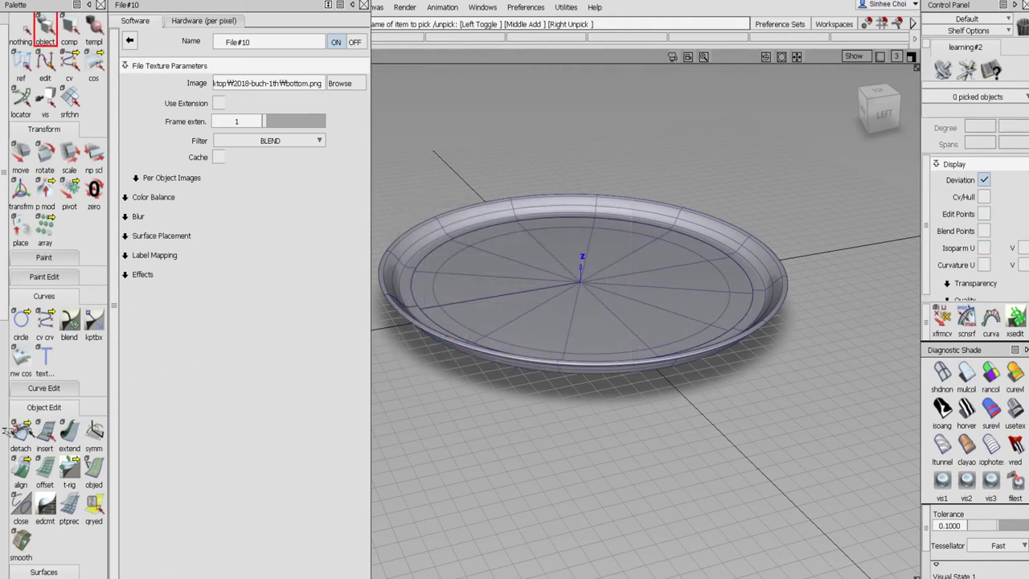
scroll(10, 433, "down", 5)
left_click(45, 98)
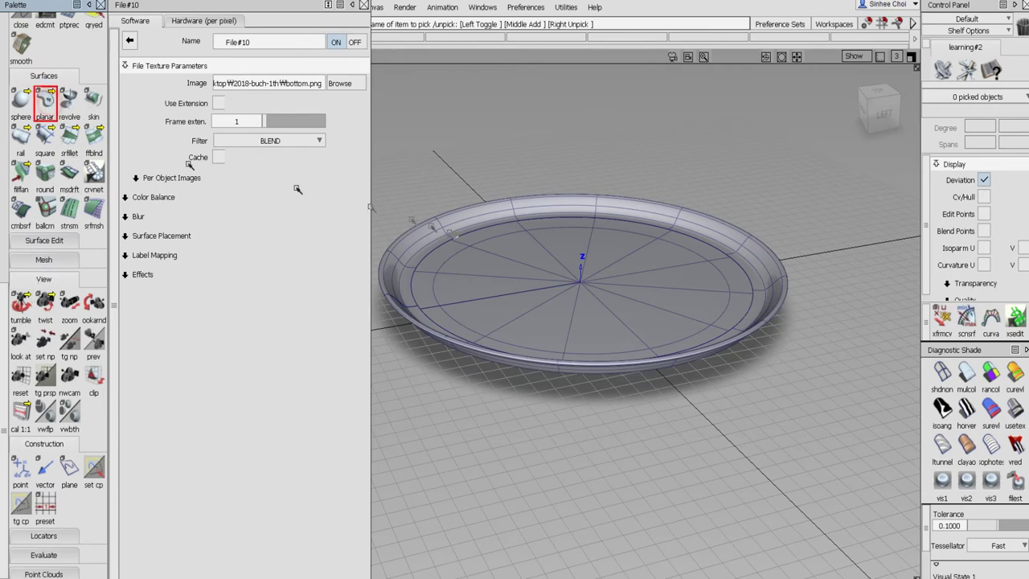
left_click(468, 234)
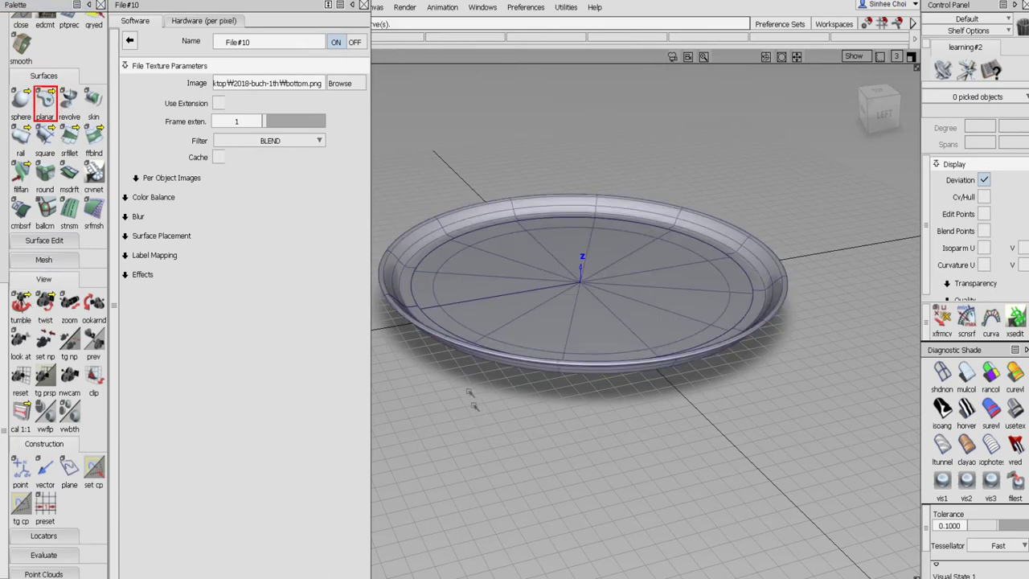
left_click(411, 283)
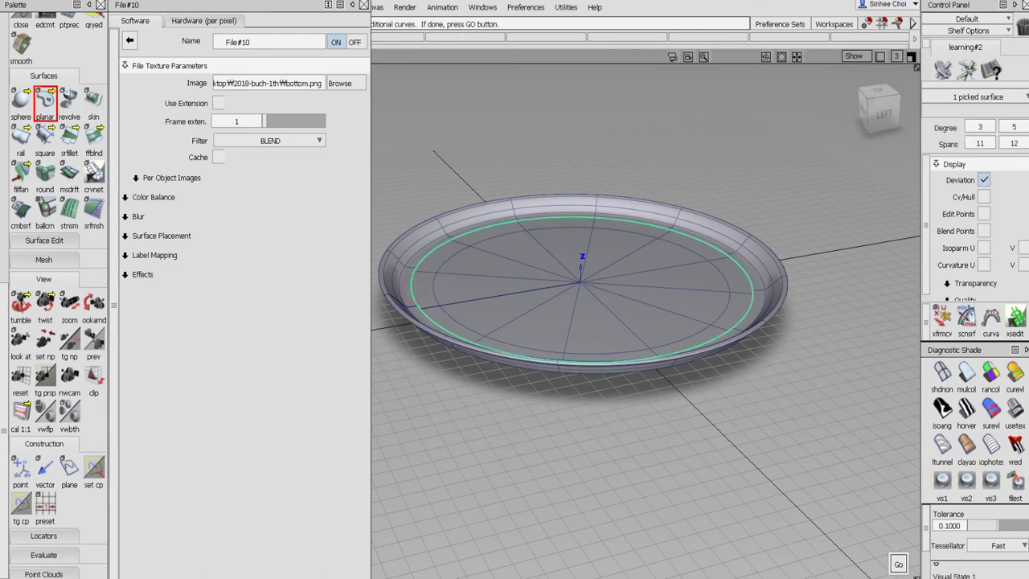
left_click(898, 562)
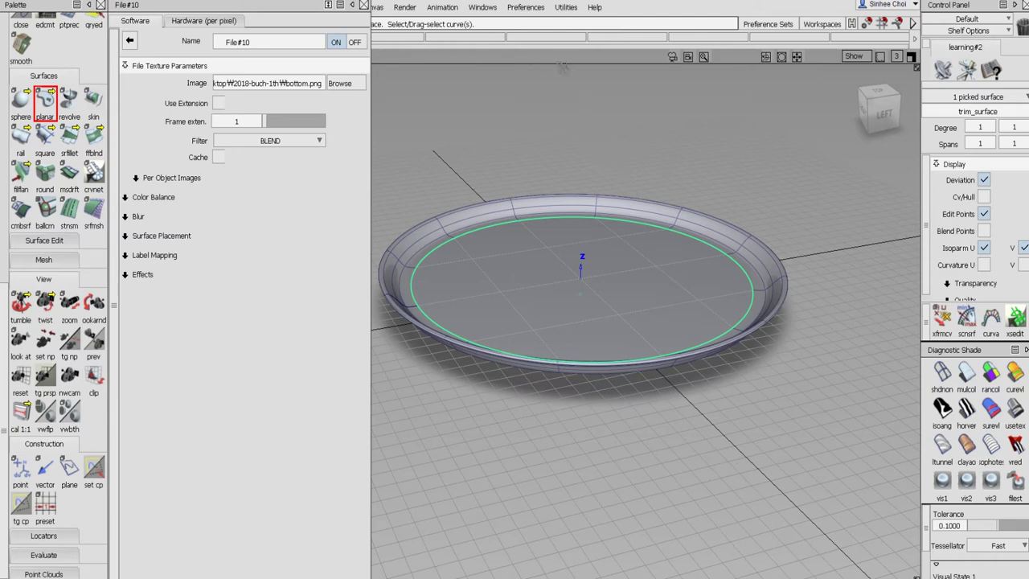
Step: Assign the existing image-textured shader to the new planar floor surface
left_click(405, 7)
mouse_move(410, 41)
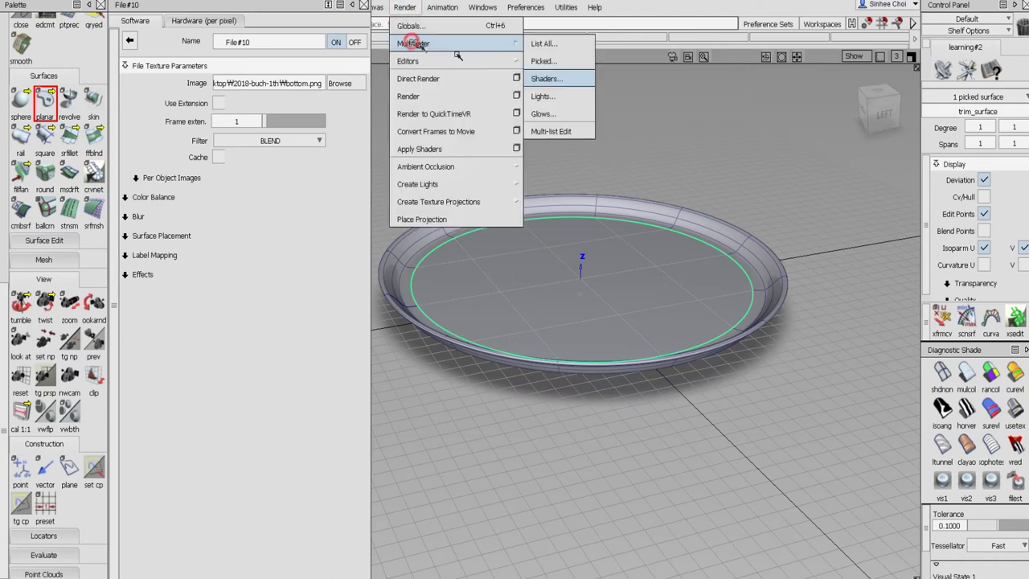
left_click(542, 79)
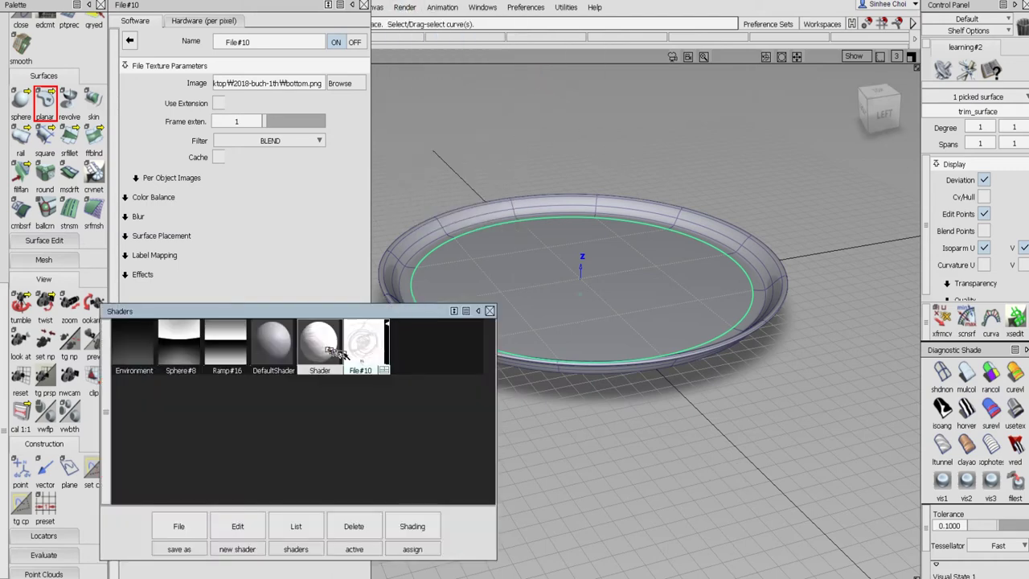
left_click(328, 347)
left_click(413, 526)
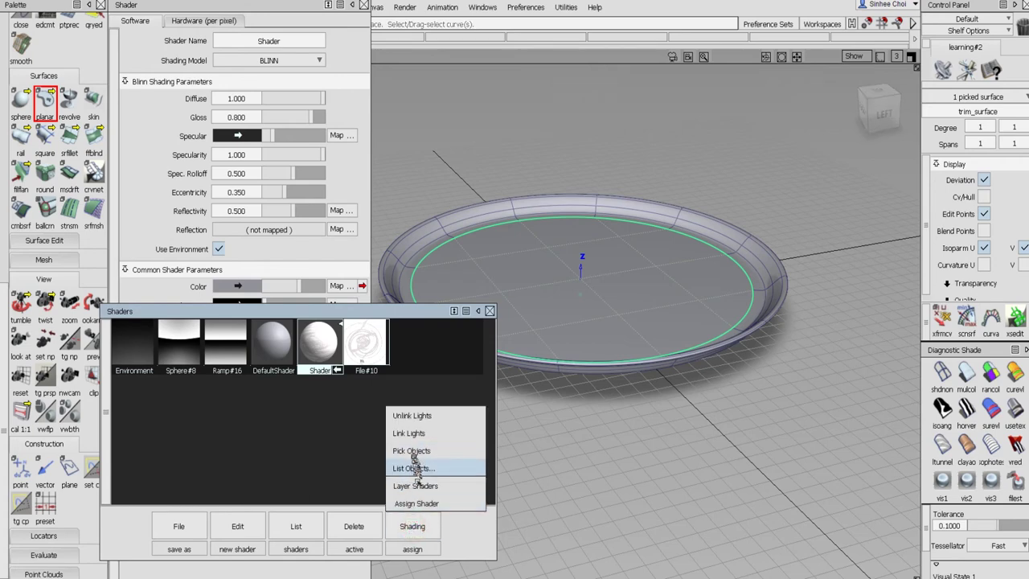
left_click(428, 499)
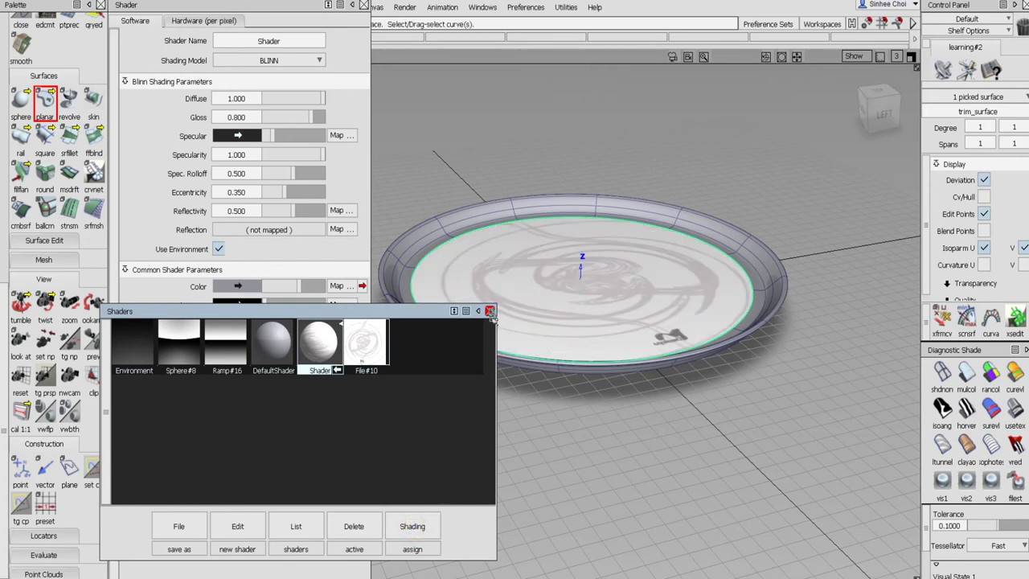
Step: Open the label mapping parameters of the shader's bottom.png File texture
left_click(372, 345)
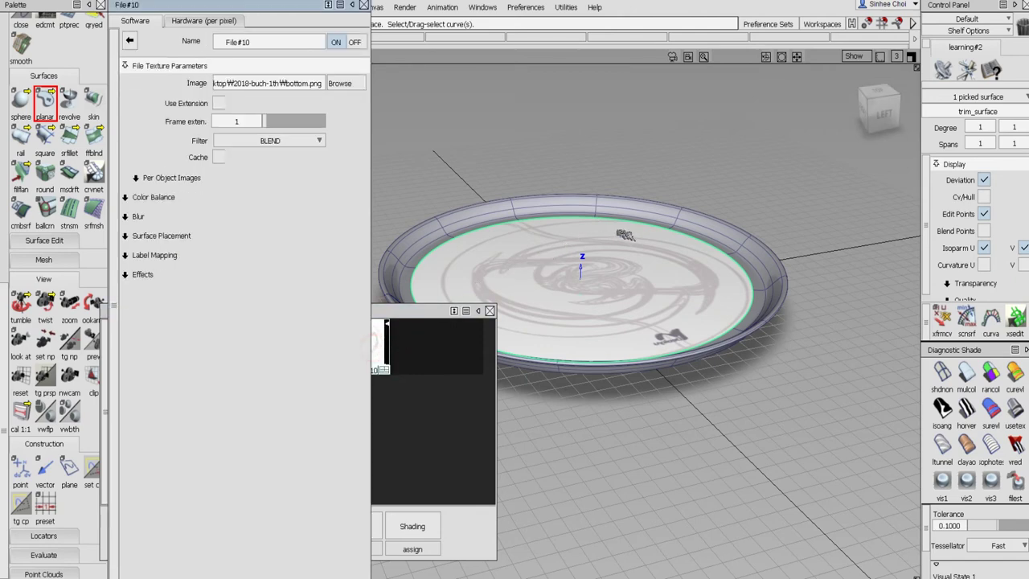
left_click_drag(619, 240, 617, 288, "alt+shift")
scroll(694, 390, "up", 3)
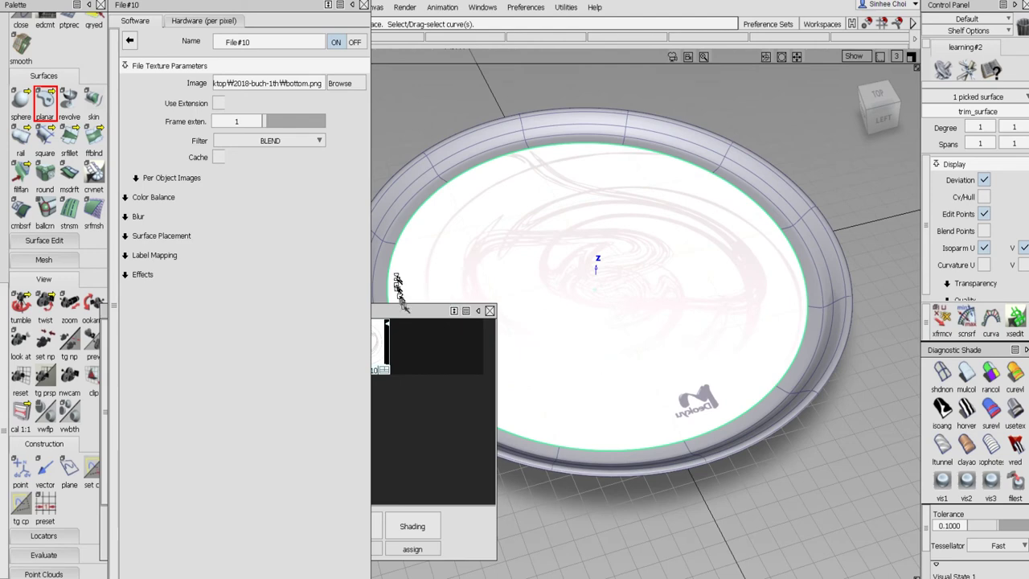
left_click(406, 312)
left_click_drag(406, 312, 396, 313)
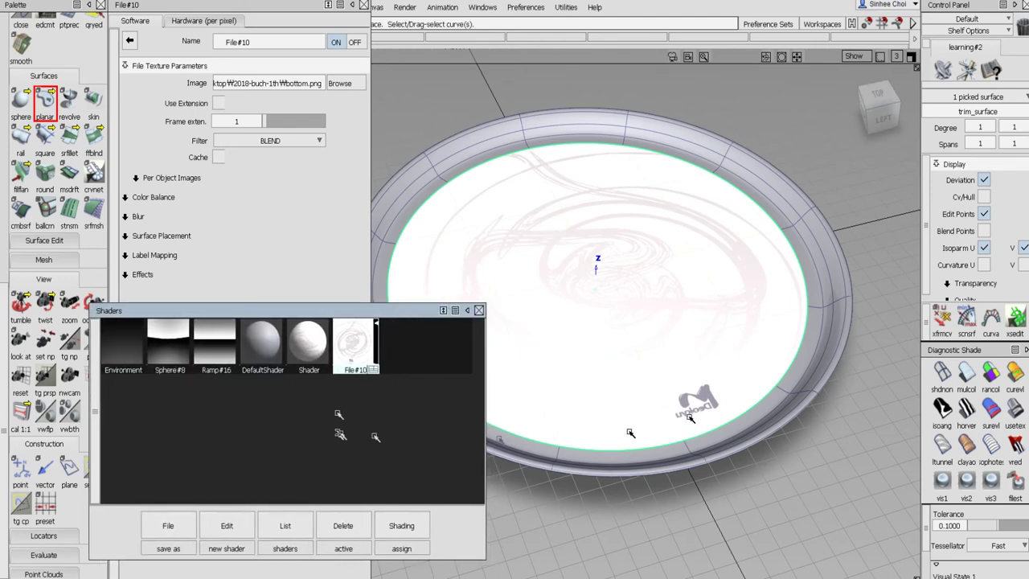
left_click(159, 254)
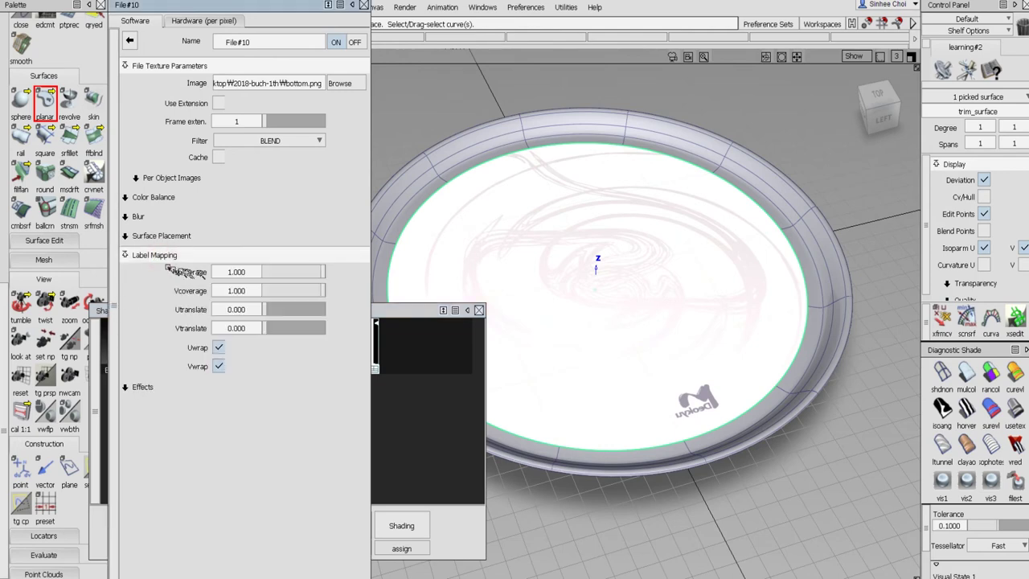
Step: Try a Ucoverage of -1 for the floor texture's label mapping and restore it to 1
left_click(229, 272)
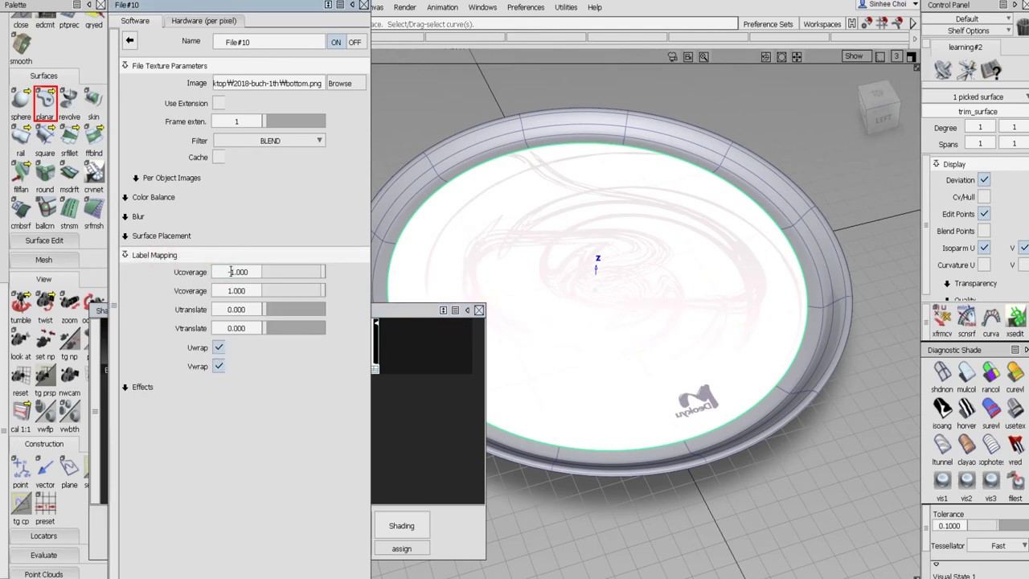
type("-")
key("Return")
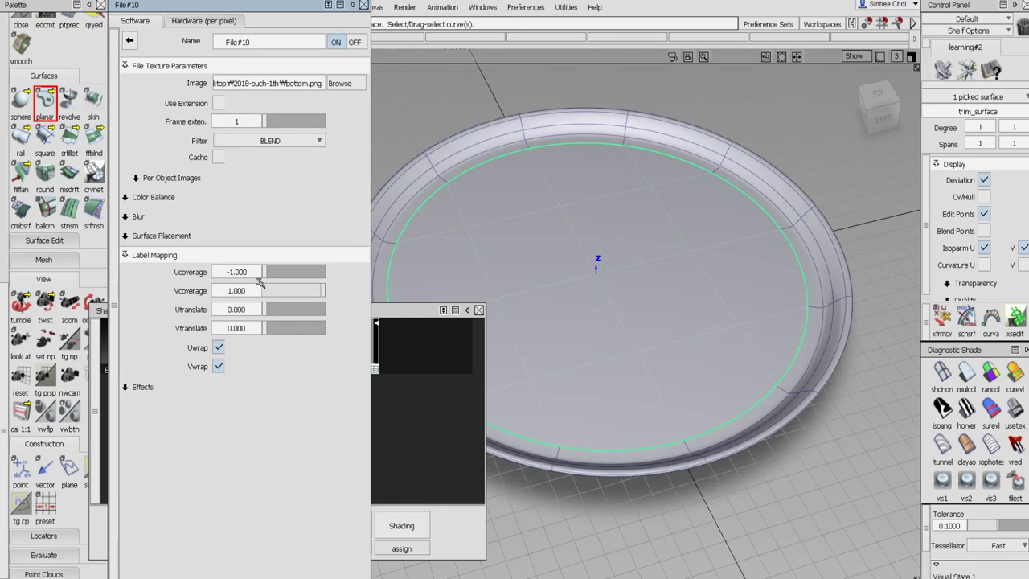
left_click_drag(250, 273, 174, 276)
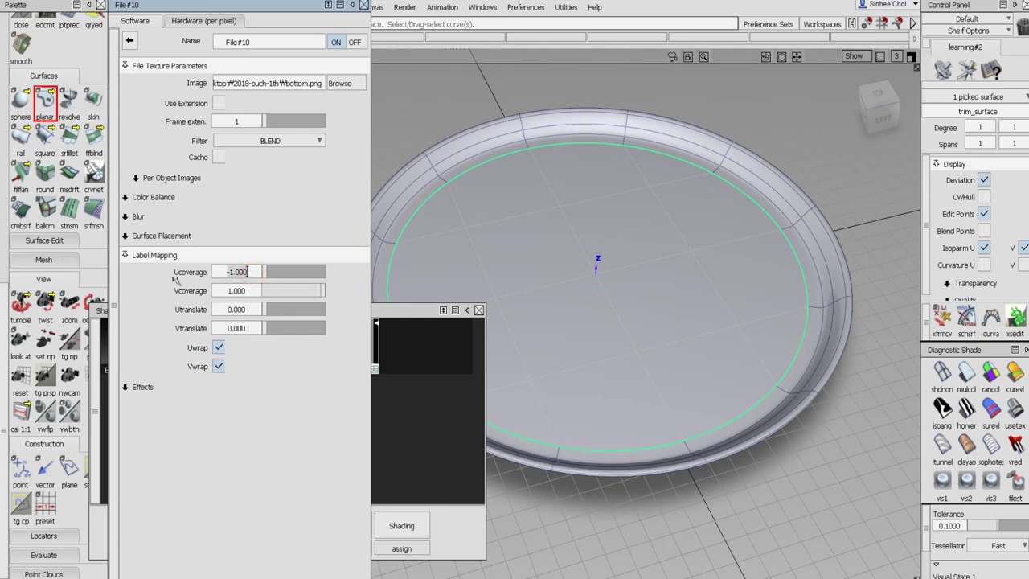
type("1")
key("Return")
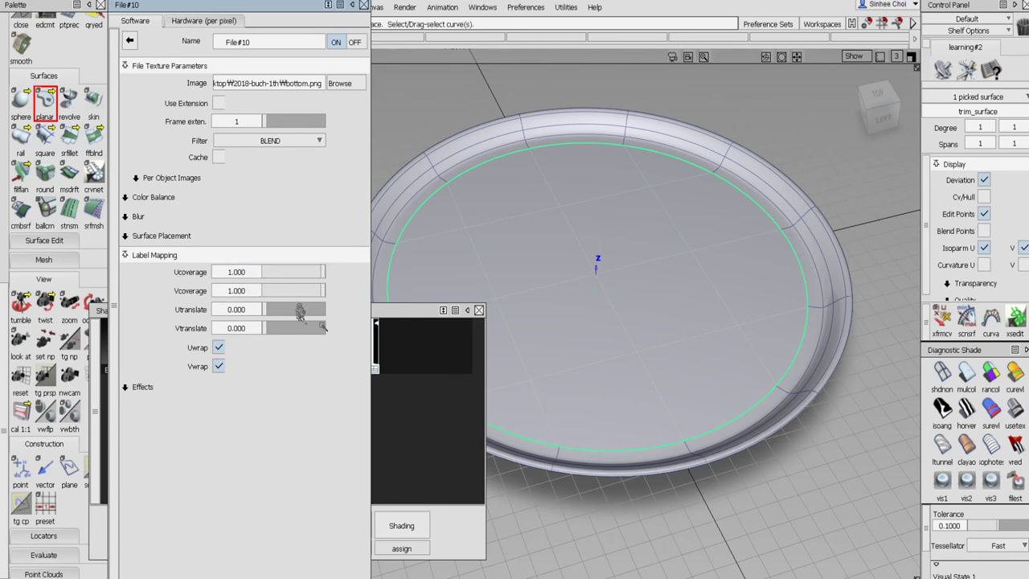
Step: Try a Vcoverage of -1 for the floor texture's label mapping and restore it to 1
left_click(221, 291)
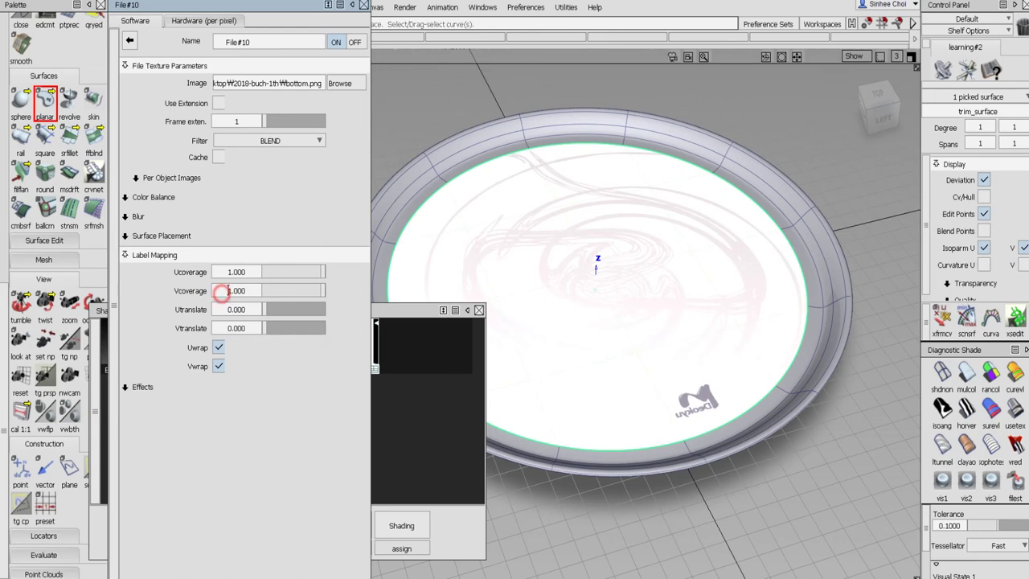
type("-")
key("Return")
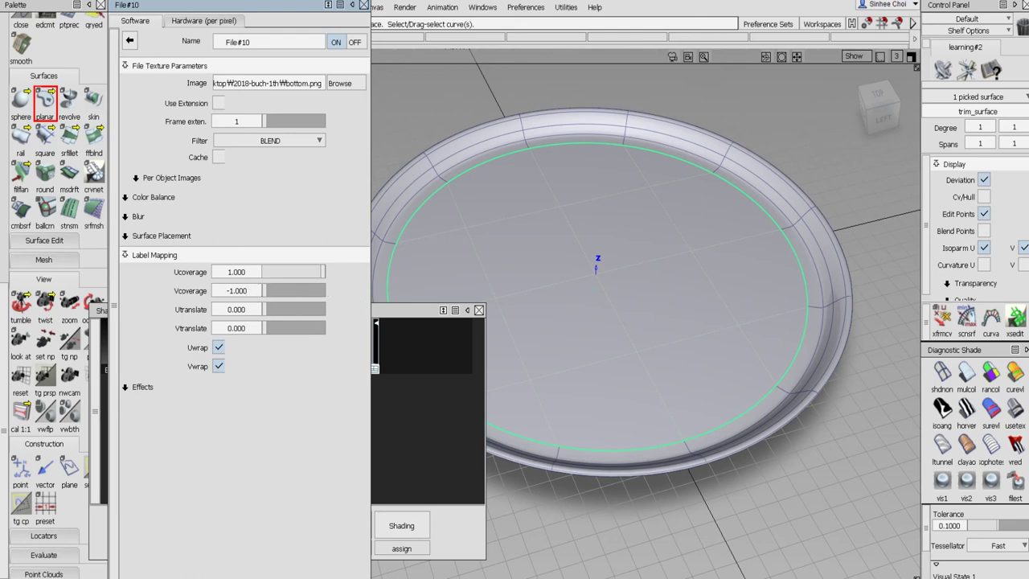
left_click(253, 290)
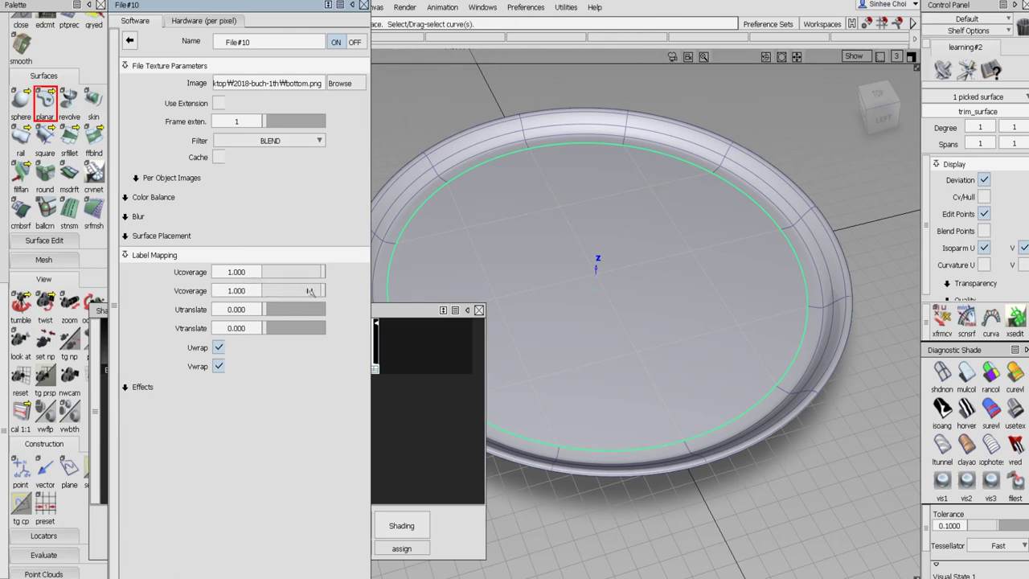
Step: Set the Urepeat of the floor texture's surface placement to -1 and close the File texture's settings
key("Return")
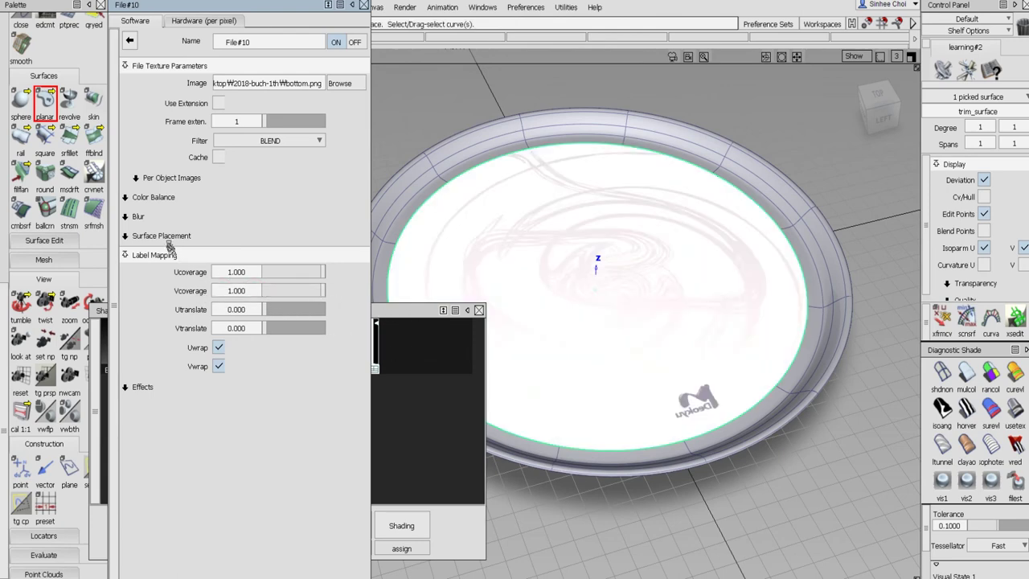
left_click(173, 236)
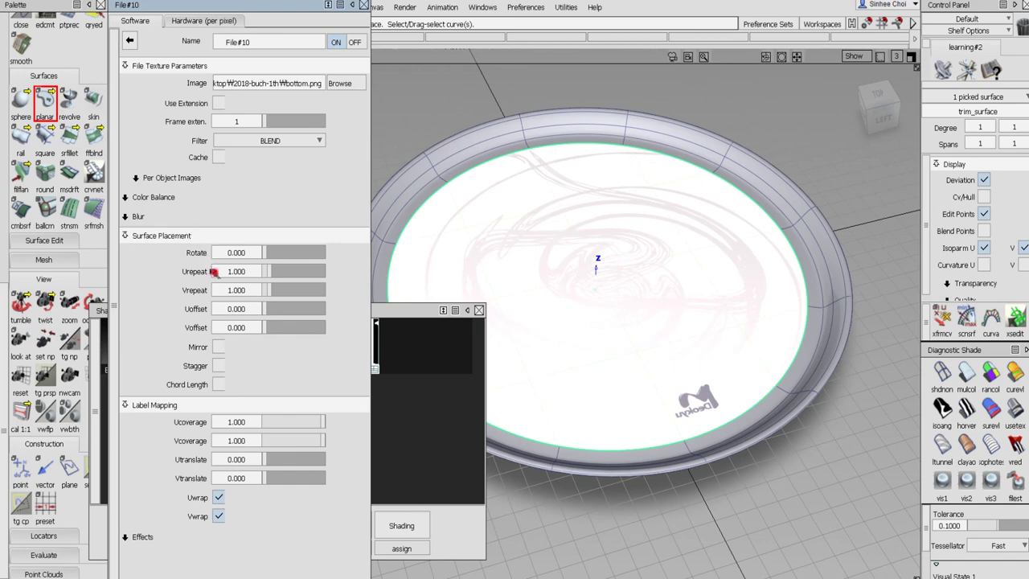
left_click(214, 272)
type("-")
key("Return")
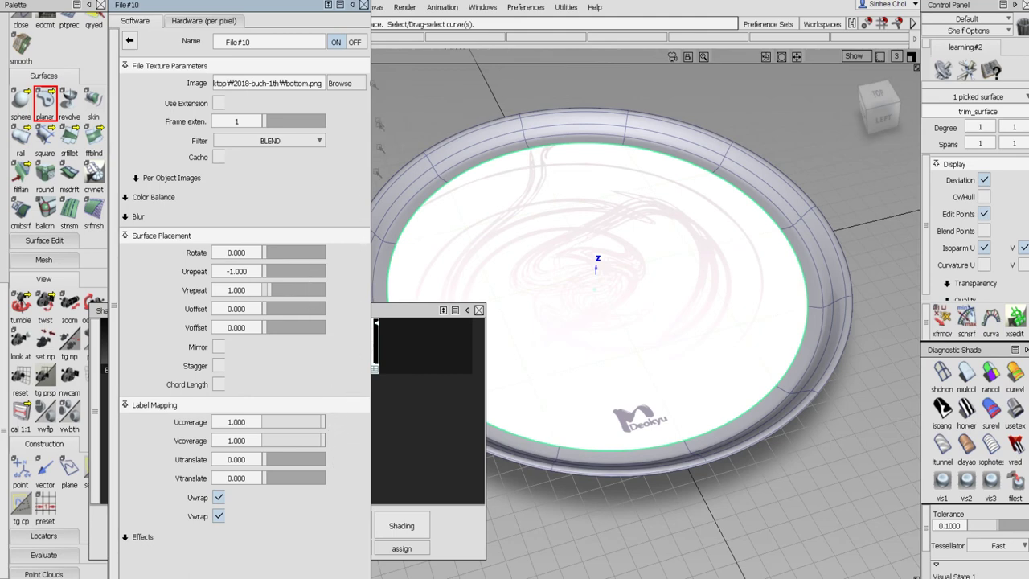
left_click(364, 6)
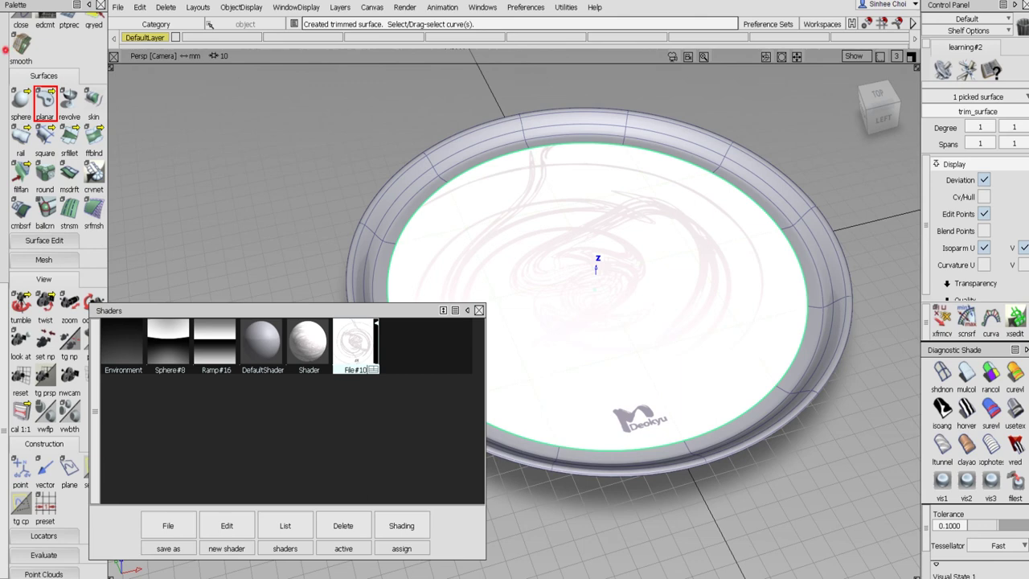
Step: Deselect everything and change the DefaultShader's color to white by sampling it from the plate's textured floor, then close the shader windows
scroll(4, 50, "up", 5)
left_click(20, 49)
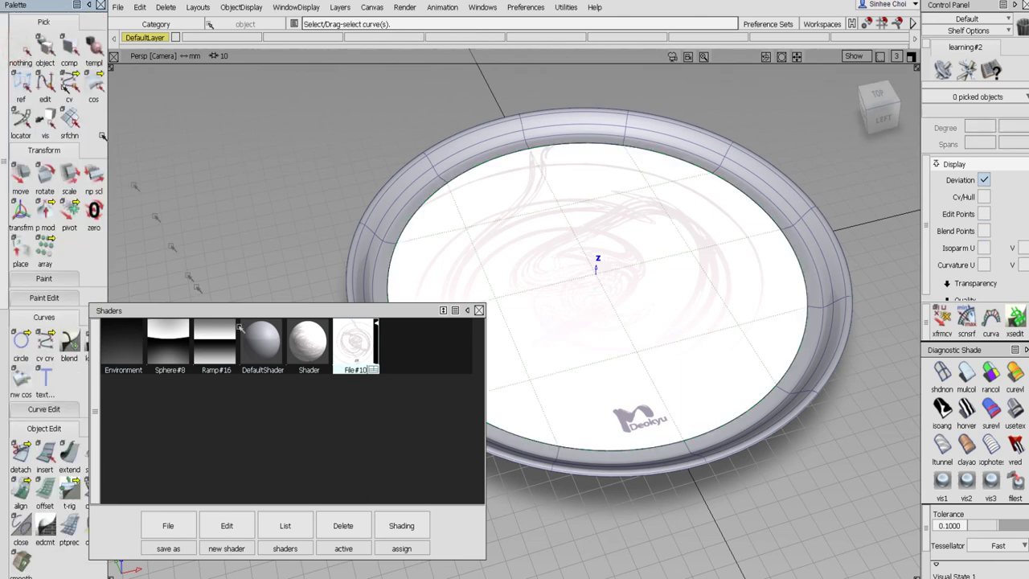
double_click(281, 344)
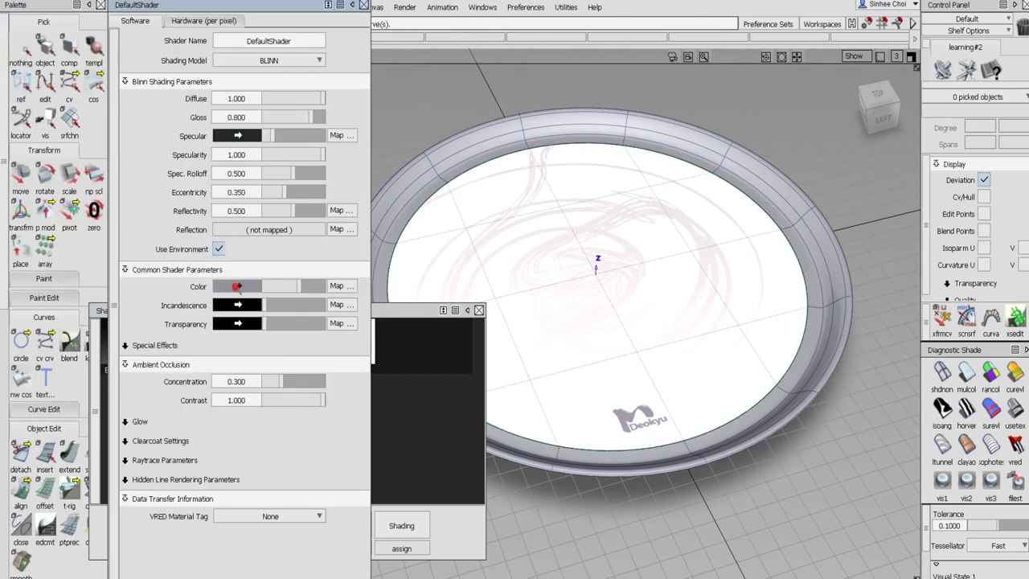
left_click(237, 287)
left_click(794, 269)
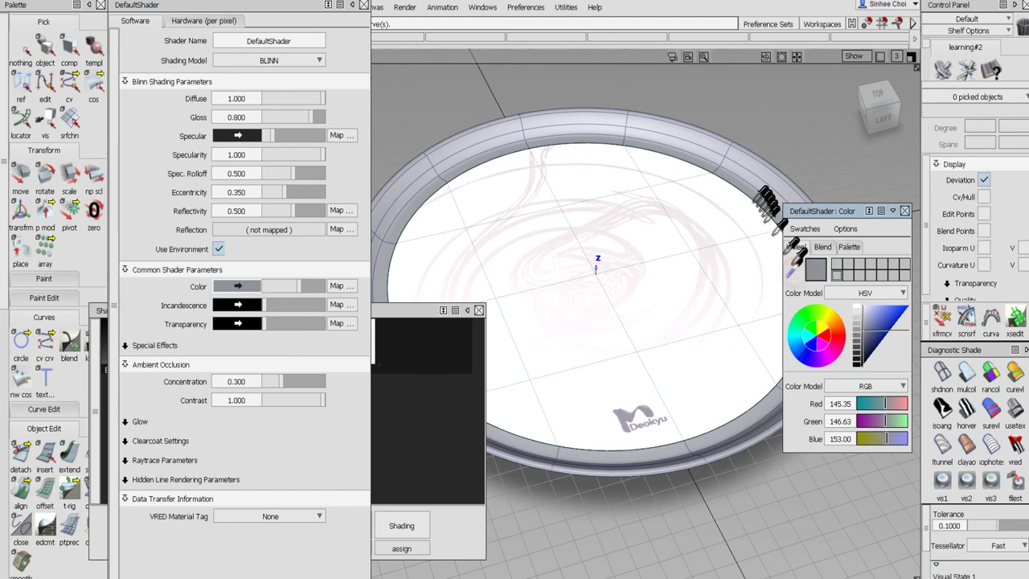
left_click(747, 208)
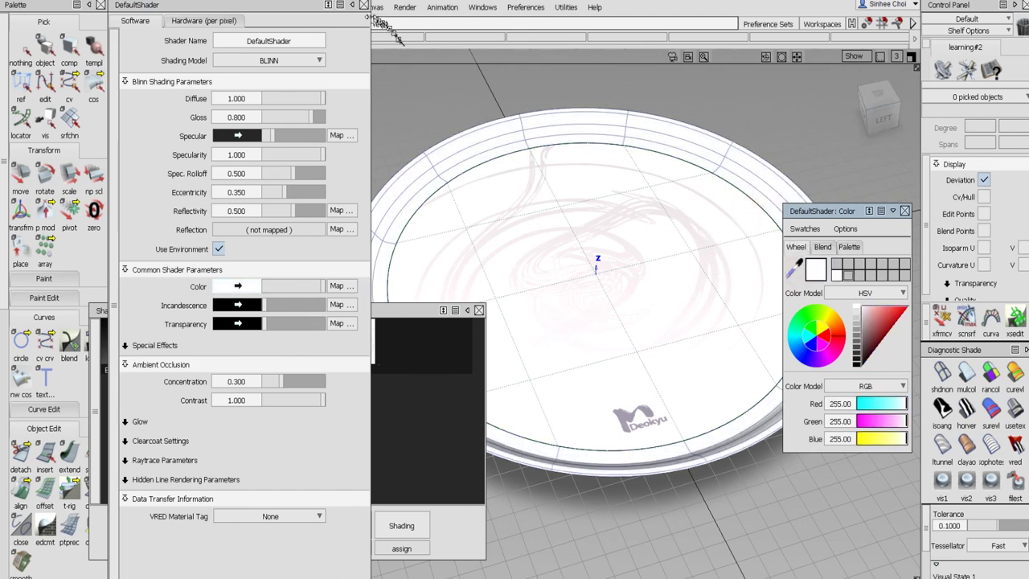
left_click(362, 6)
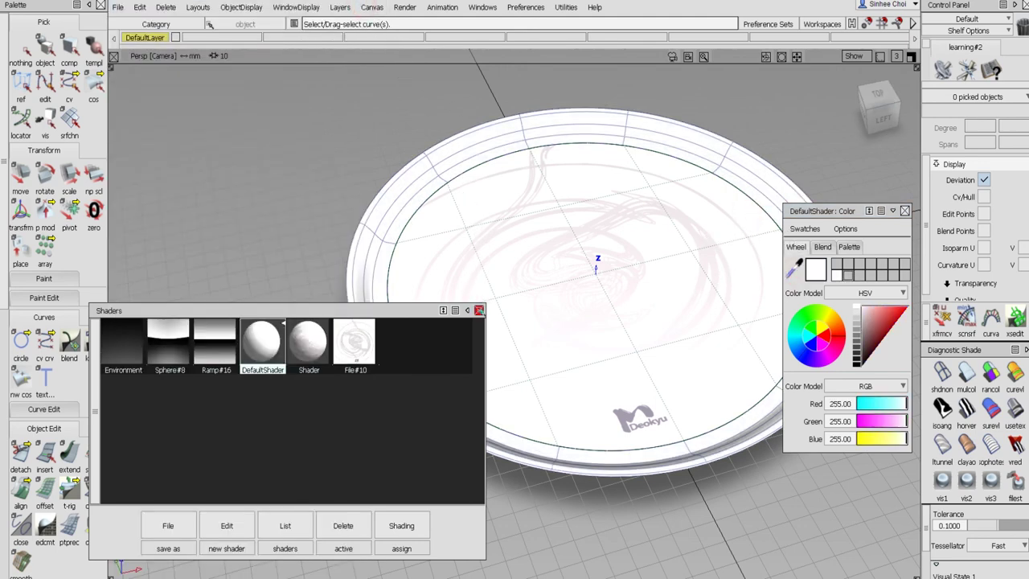
left_click(479, 310)
left_click(904, 210)
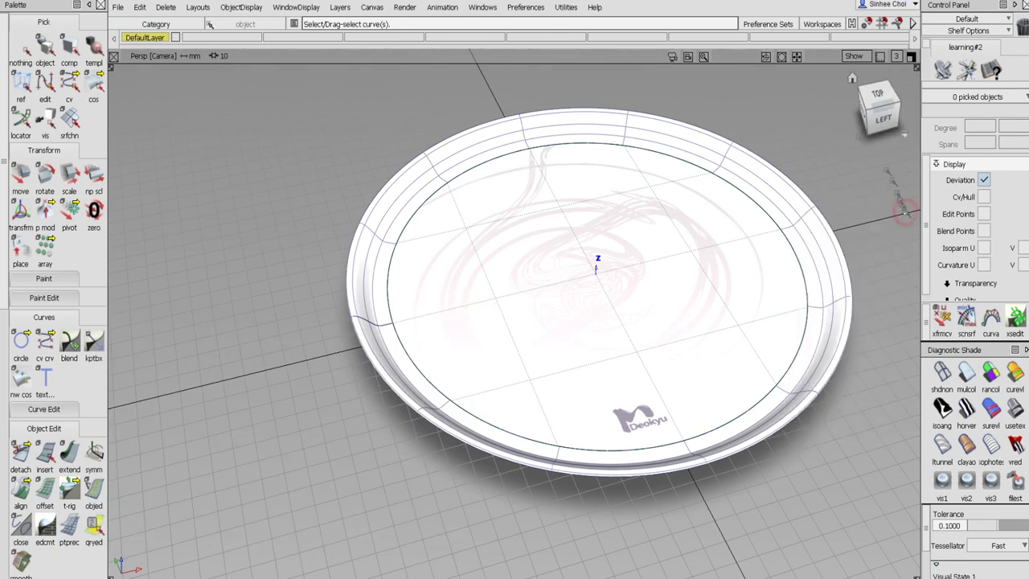
Step: Hide the model's curve display to inspect the shaded, textured plate from a lower angle, and turn the display back on
left_click(852, 56)
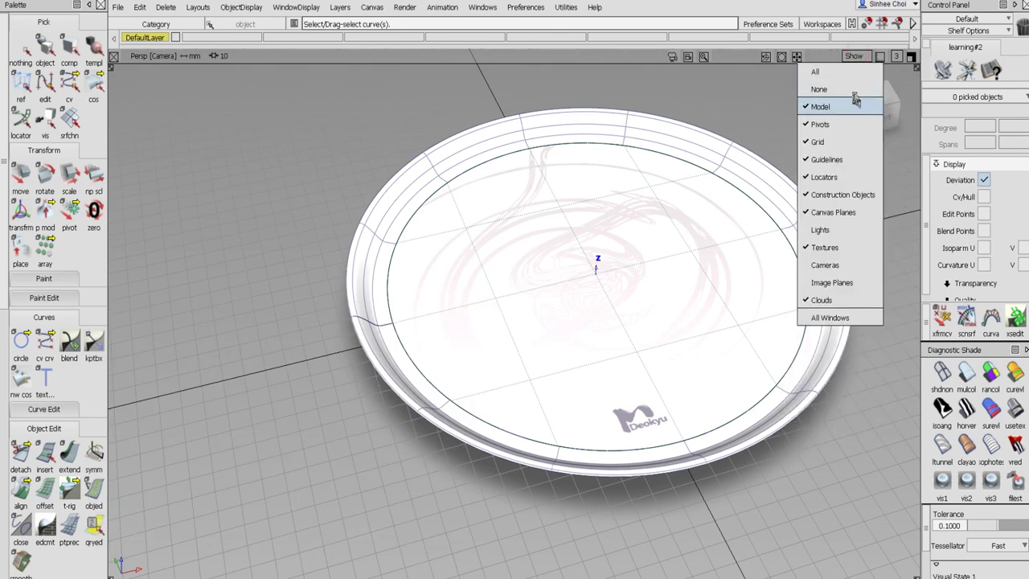
left_click(855, 99)
left_click_drag(680, 306, 567, 249, "alt+shift")
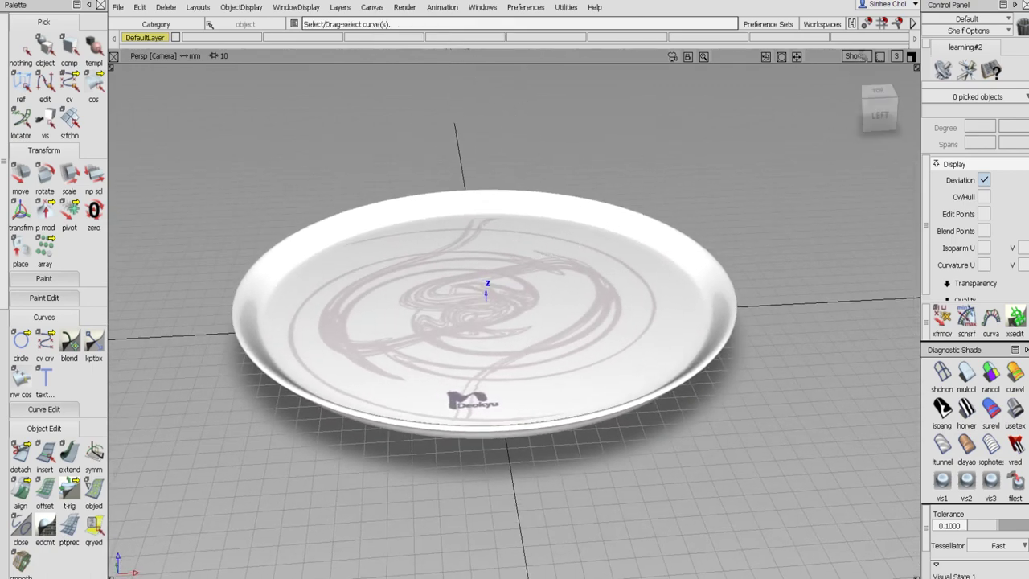
left_click(858, 56)
left_click(858, 107)
left_click_drag(588, 218, 623, 294, "alt+shift")
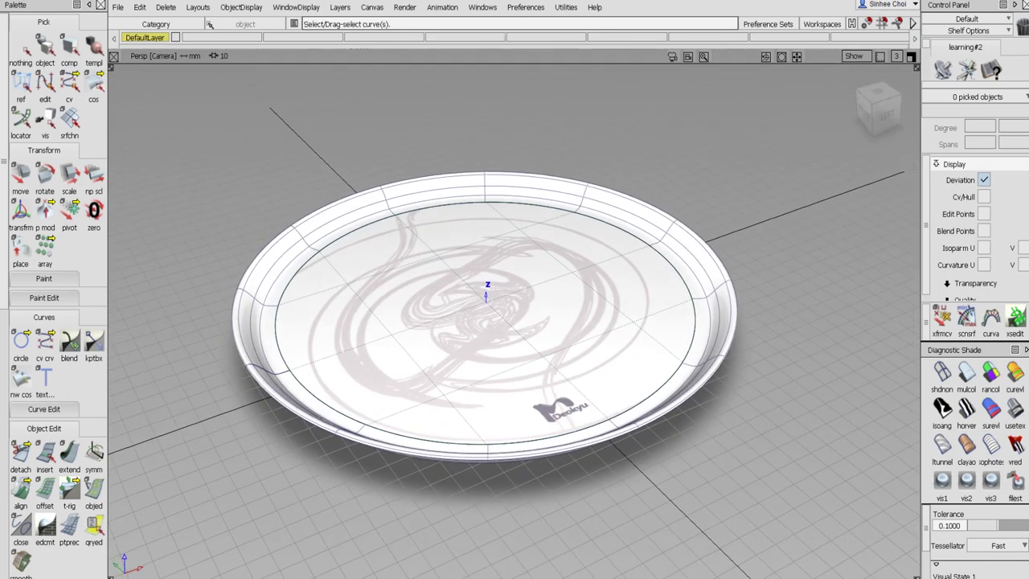